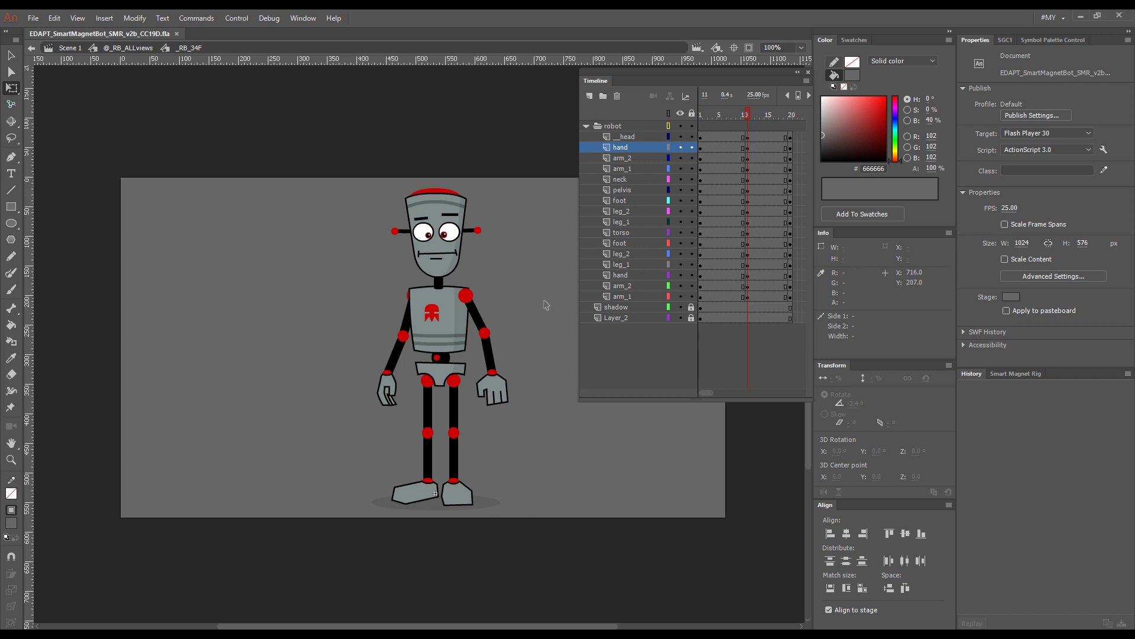
# - Select the upper arm, forearm and hand on the robot's viewer-right side, swing them outward with Free Transform and reposition them at the shoulder
pyautogui.moveTo(544, 299); pyautogui.dragTo(473, 425)
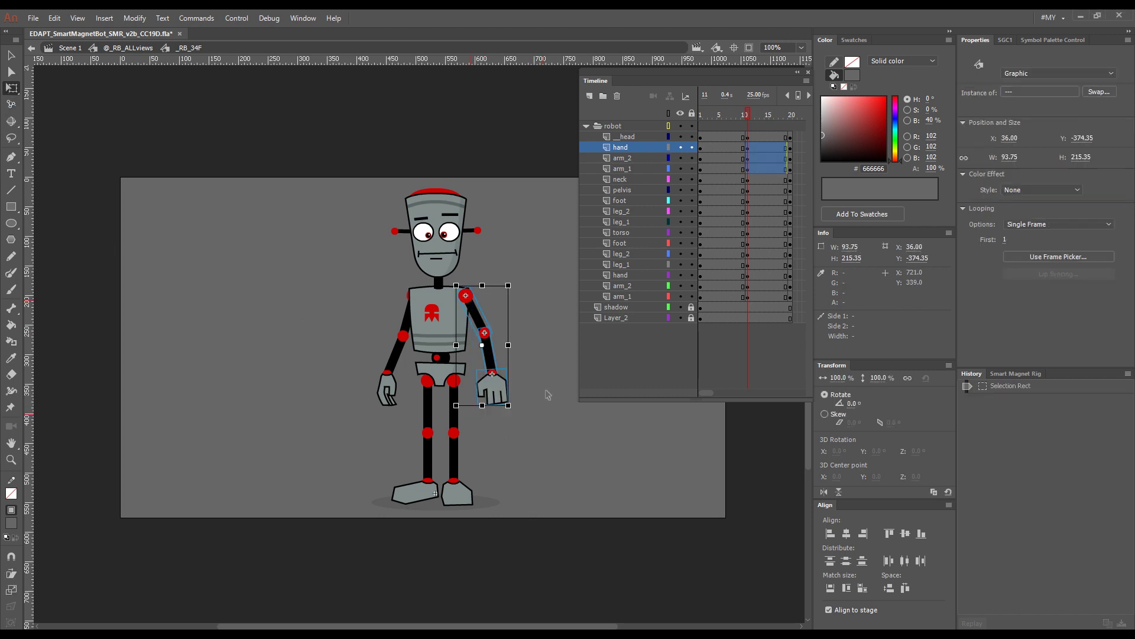
pyautogui.moveTo(510, 406); pyautogui.dragTo(566, 357)
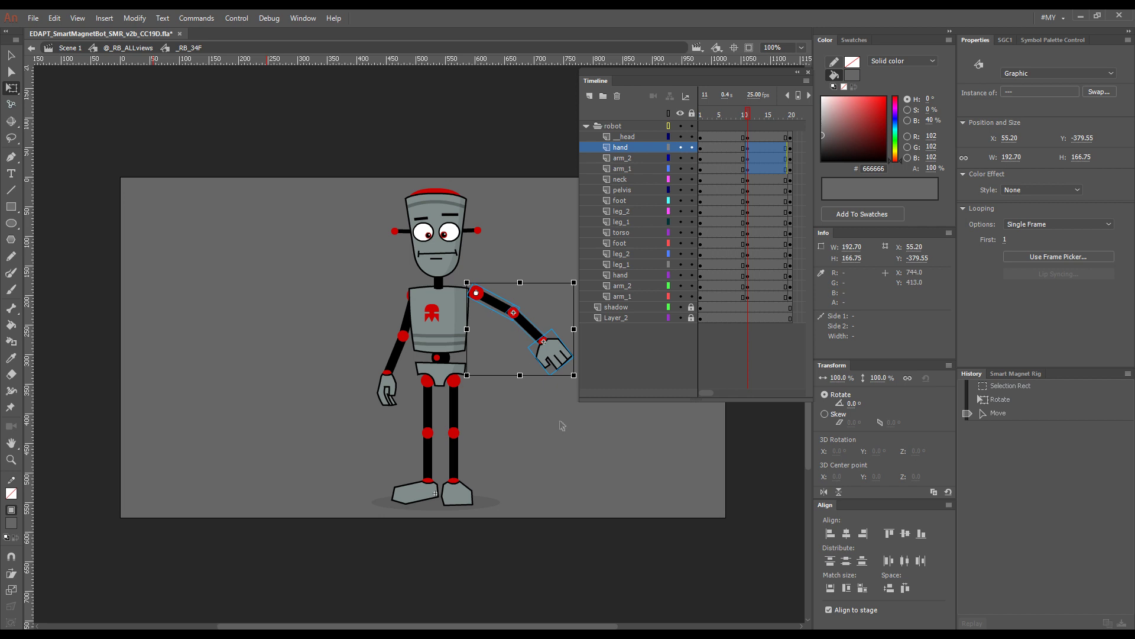
pyautogui.press('space')
pyautogui.moveTo(560, 424); pyautogui.dragTo(512, 430)
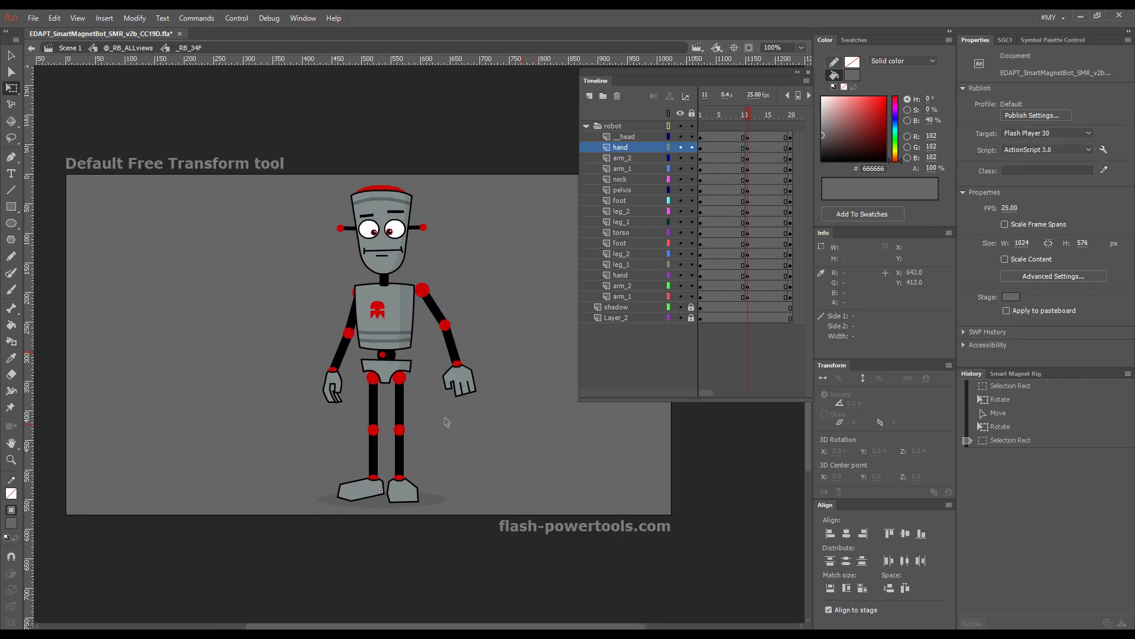
# - Rotate the viewer-right forearm and hand inward at the elbow, then select the whole arm and shift it back toward the shoulder
pyautogui.moveTo(446, 418); pyautogui.dragTo(446, 325)
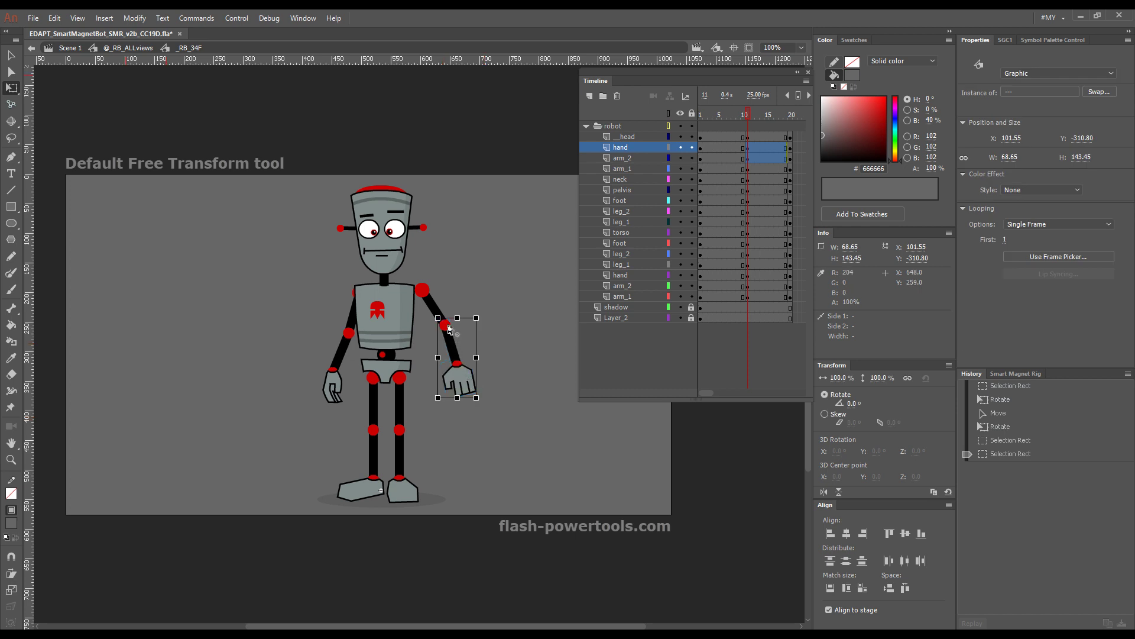
pyautogui.moveTo(483, 404); pyautogui.dragTo(461, 410)
pyautogui.moveTo(498, 280); pyautogui.dragTo(444, 390)
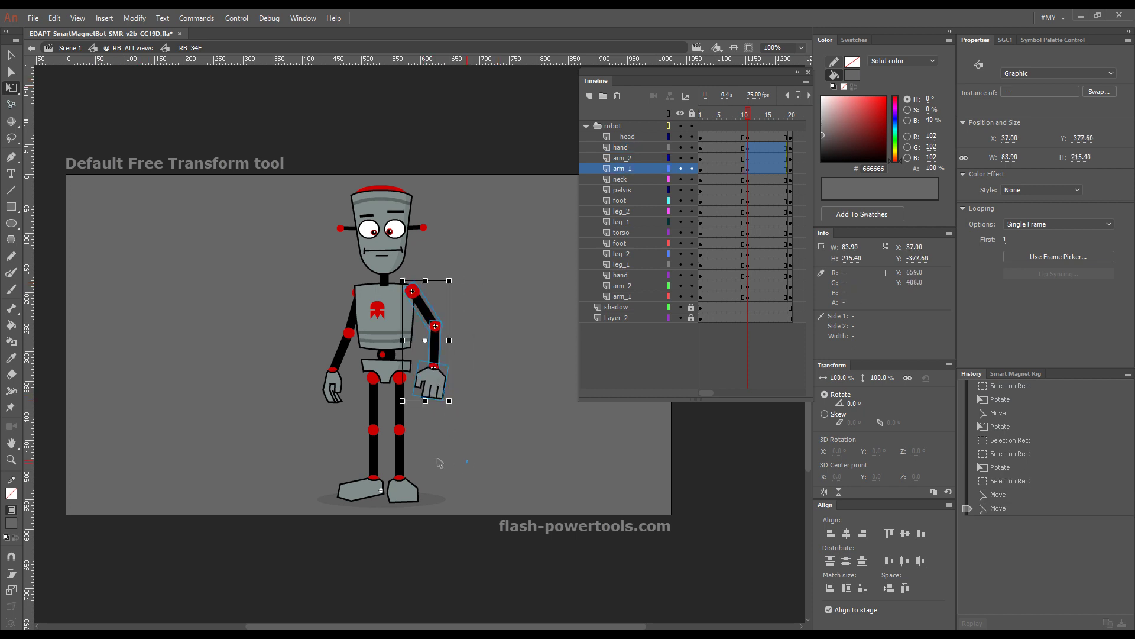
# - Skew both legs' upper and lower segments together so the hips lean toward the viewer's left while the ankles stay at the feet
pyautogui.moveTo(362, 426); pyautogui.dragTo(429, 475)
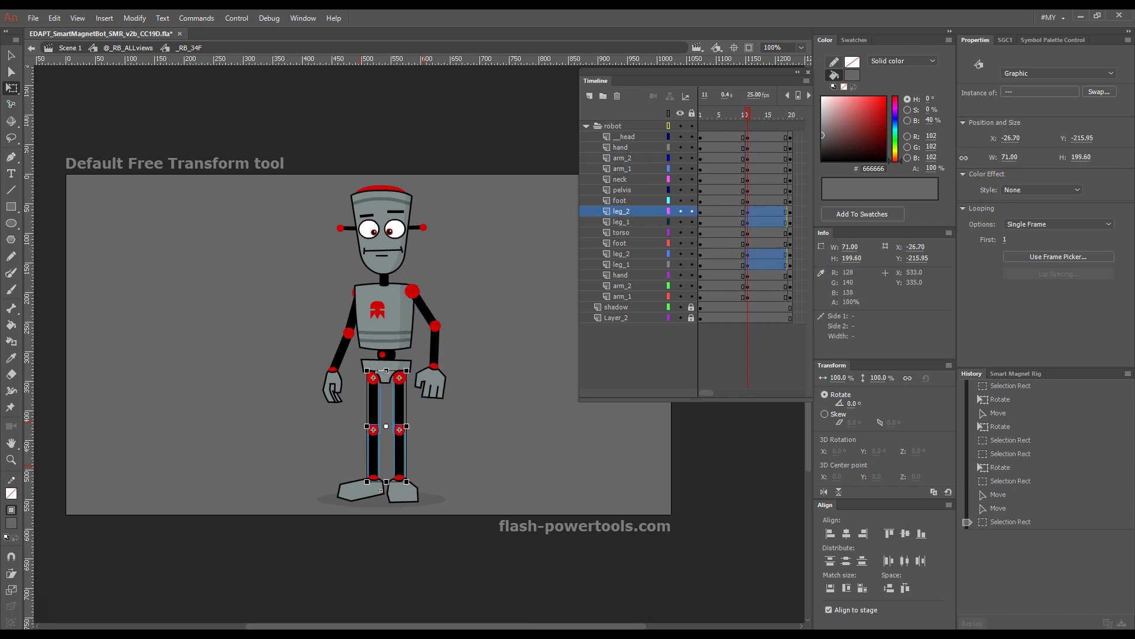
pyautogui.moveTo(377, 370); pyautogui.dragTo(359, 370)
pyautogui.click(494, 408)
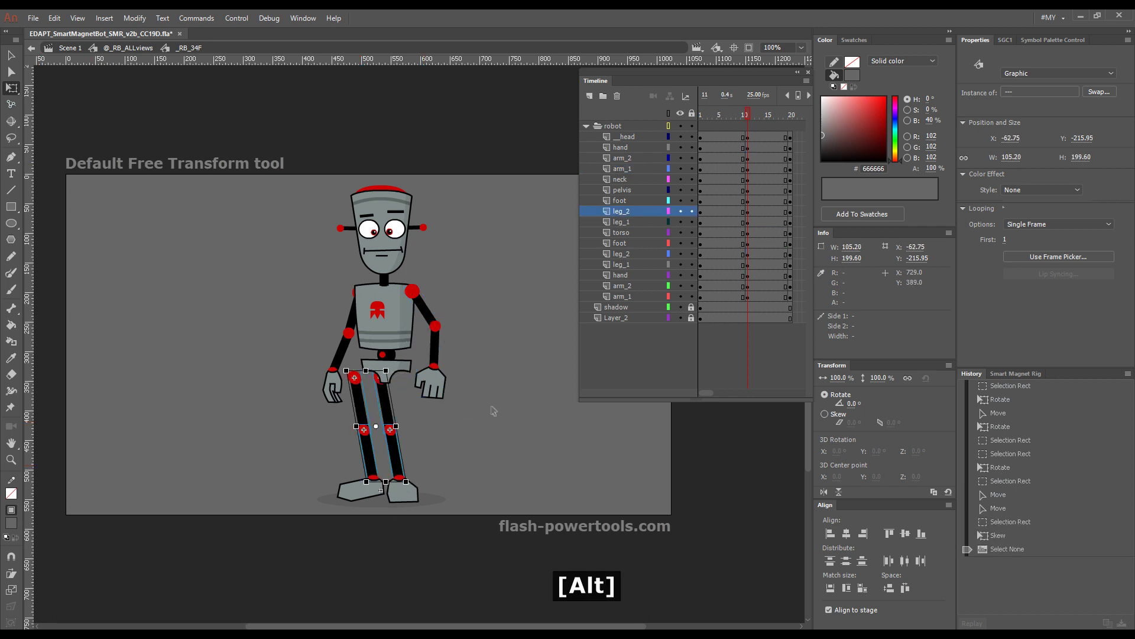
# - Select the head, neck, torso, pelvis and both arms, and move them left until the pelvis sits over the skewed legs
pyautogui.moveTo(318, 161); pyautogui.dragTo(471, 366)
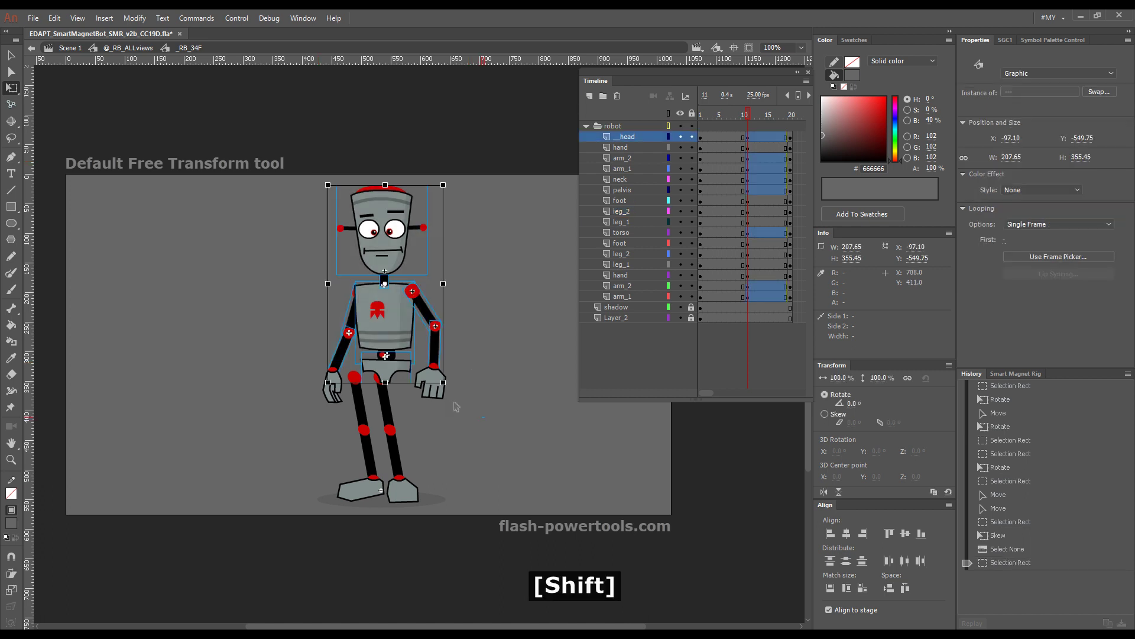
pyautogui.moveTo(486, 419); pyautogui.dragTo(422, 366)
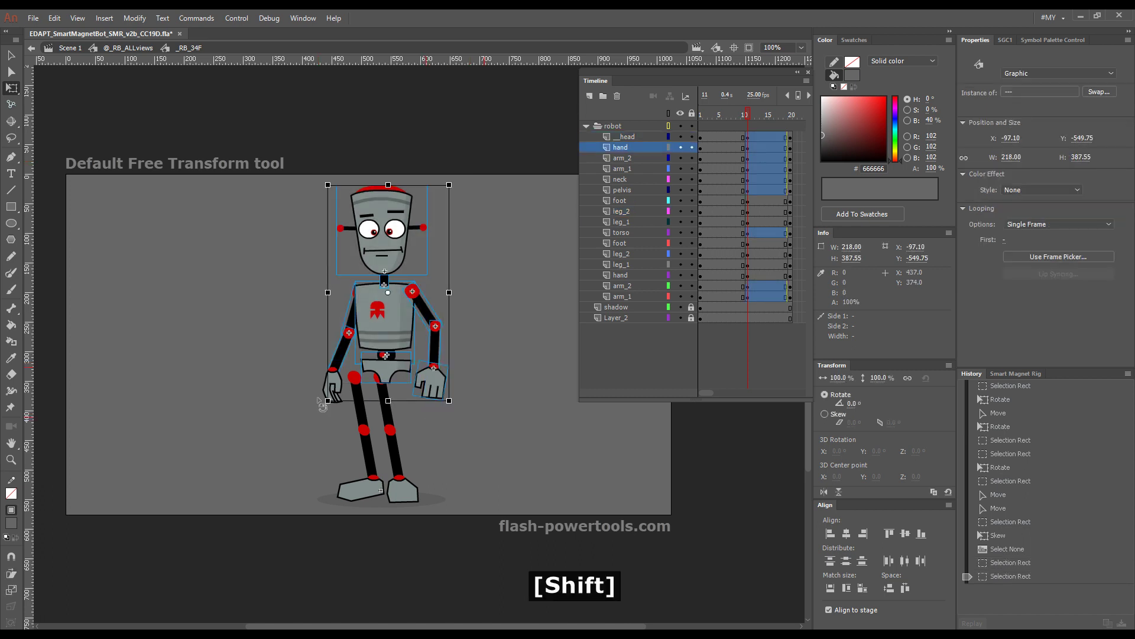
pyautogui.moveTo(329, 383); pyautogui.dragTo(333, 346)
pyautogui.hotkey('shift', 'Left')
pyautogui.hotkey('shift', 'Left')
pyautogui.hotkey('shift', 'Left')
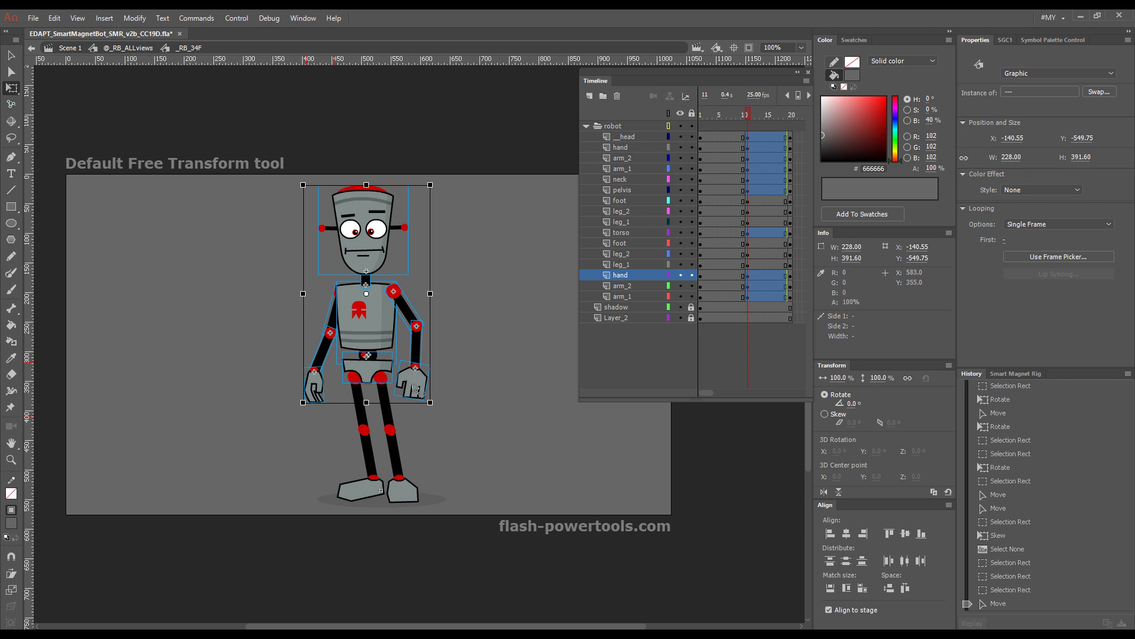
pyautogui.press('Left')
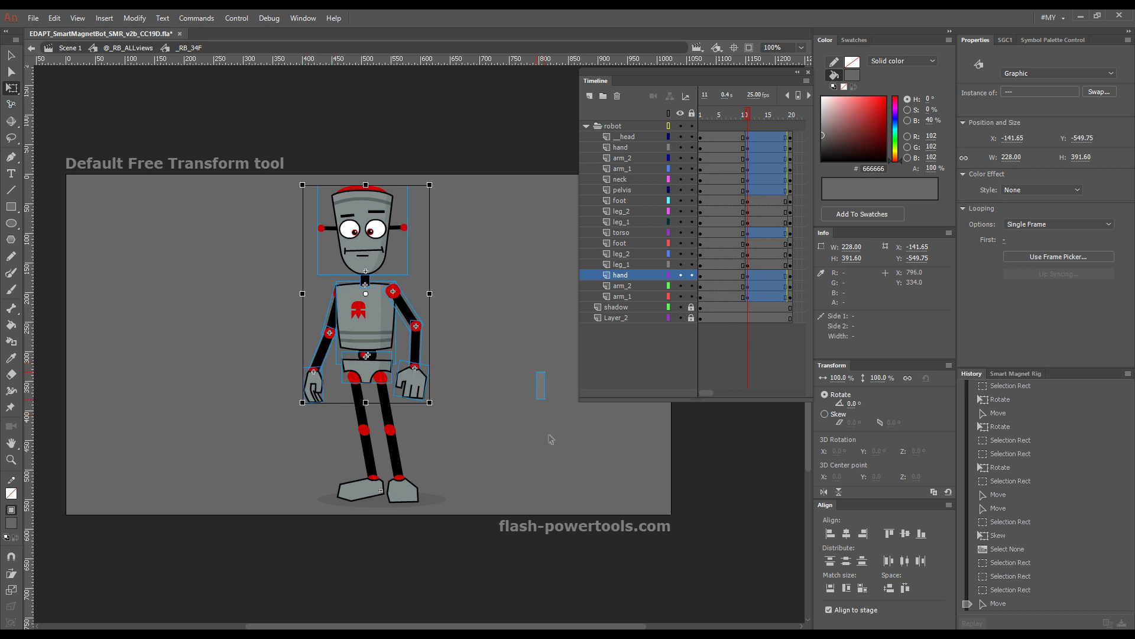
pyautogui.click(541, 382)
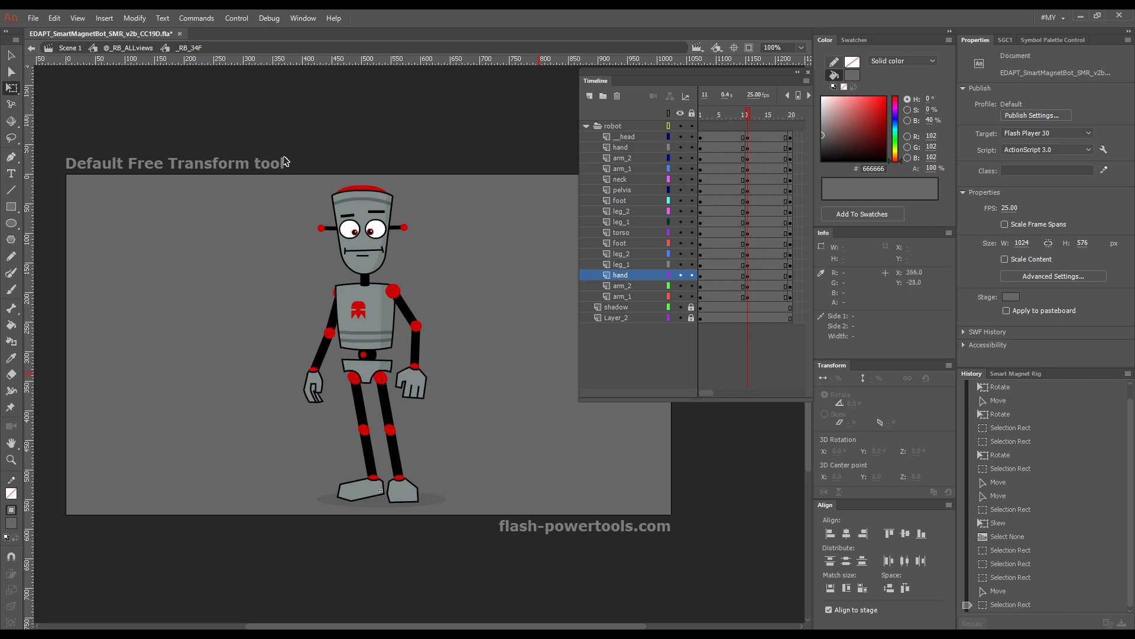
# - Select the upper body without the pelvis and rotate it slightly clockwise around the waist joint
pyautogui.moveTo(285, 161); pyautogui.dragTo(453, 351)
pyautogui.moveTo(277, 441); pyautogui.dragTo(316, 334)
pyautogui.moveTo(502, 308); pyautogui.dragTo(401, 415)
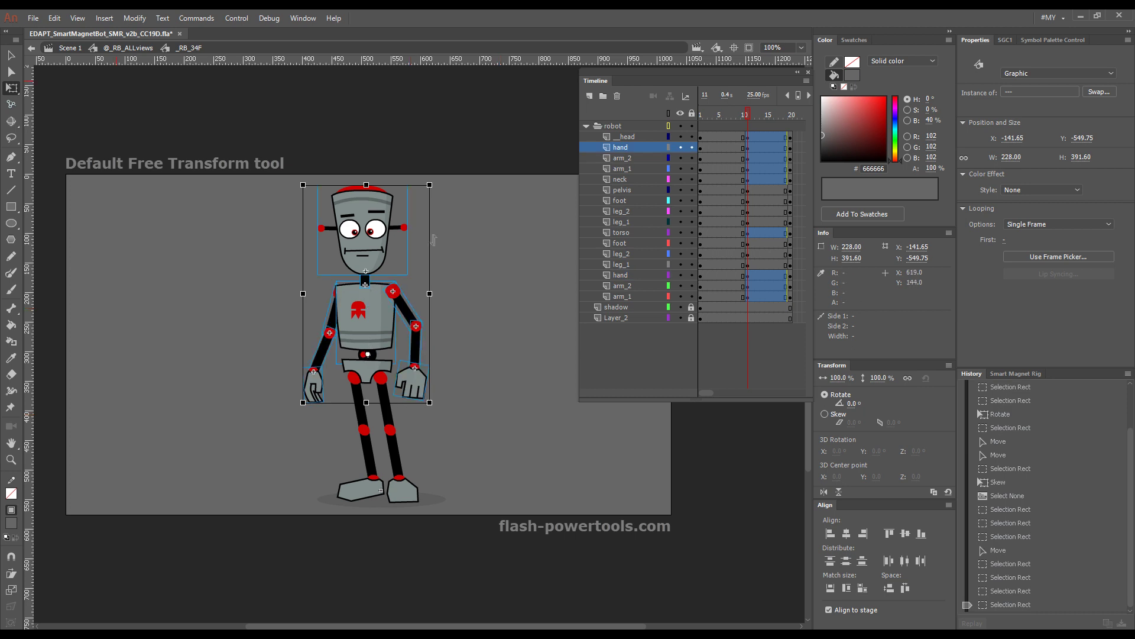
pyautogui.moveTo(441, 194); pyautogui.dragTo(451, 198)
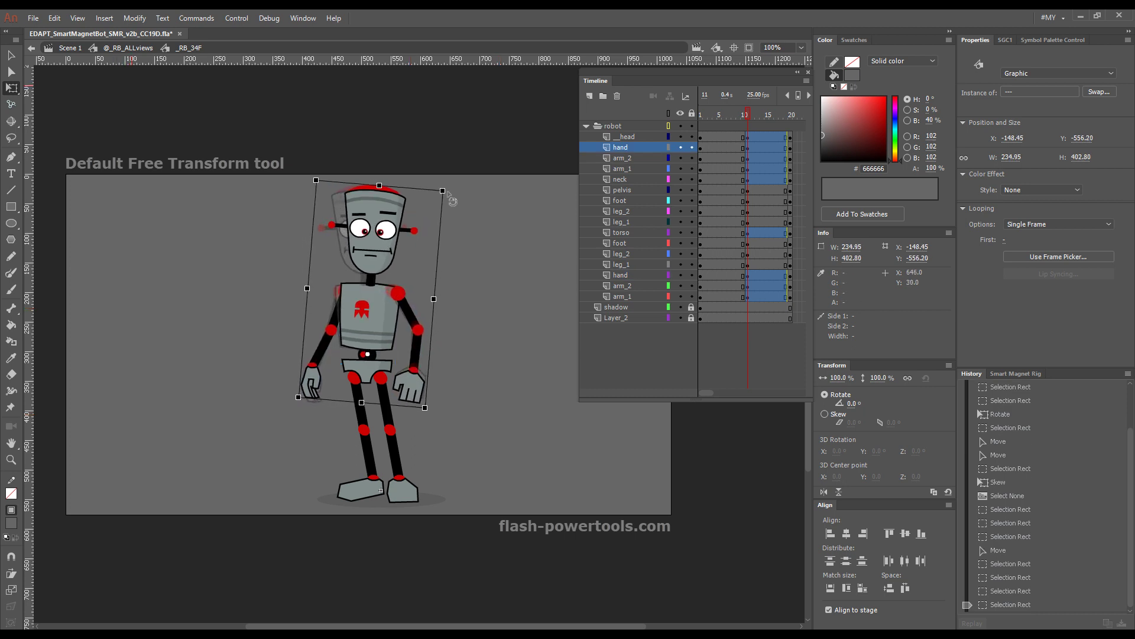
pyautogui.click(418, 296)
# - Select the whole viewer-left arm and rotate it outward around its shoulder joint, then clear the selection
pyautogui.moveTo(290, 297); pyautogui.dragTo(334, 398)
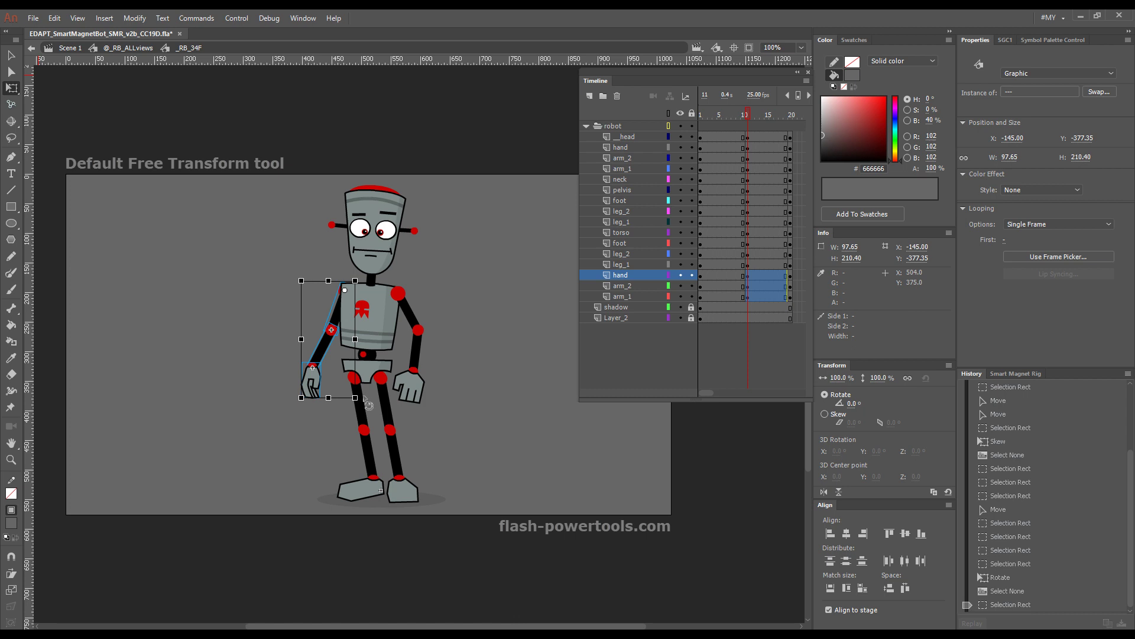
pyautogui.moveTo(362, 404); pyautogui.dragTo(329, 394)
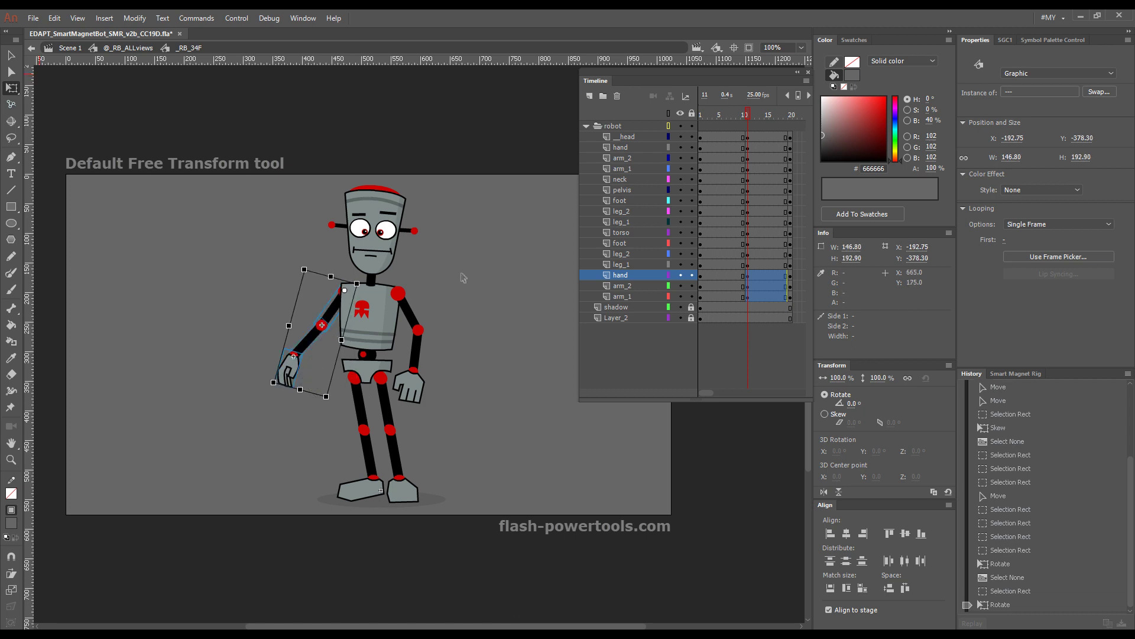
pyautogui.click(499, 324)
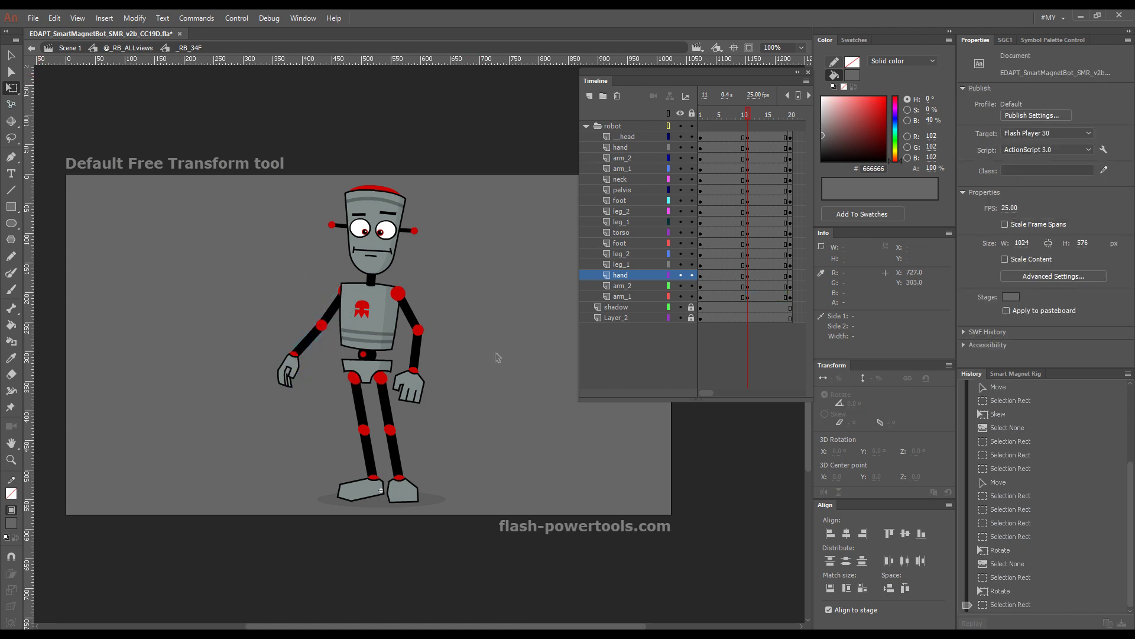
pyautogui.moveTo(495, 274); pyautogui.dragTo(502, 315)
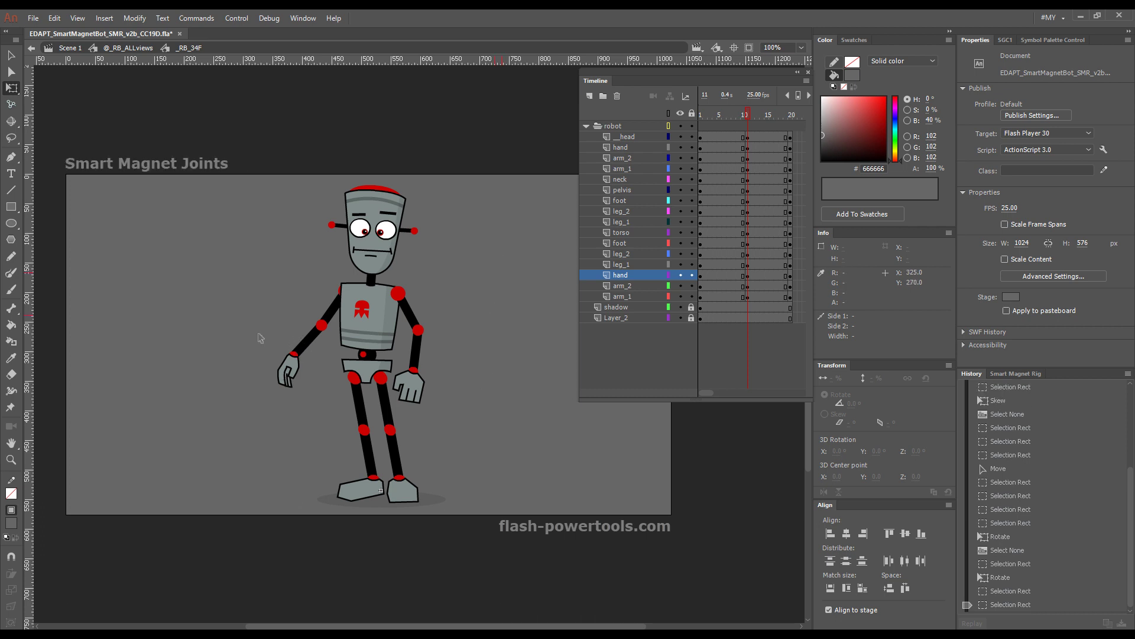
# - Pull the viewer-left forearm and hand away from the arm as separate detached pieces
pyautogui.moveTo(260, 329); pyautogui.dragTo(224, 367)
pyautogui.click(284, 437)
pyautogui.press('v')
pyautogui.click(278, 415)
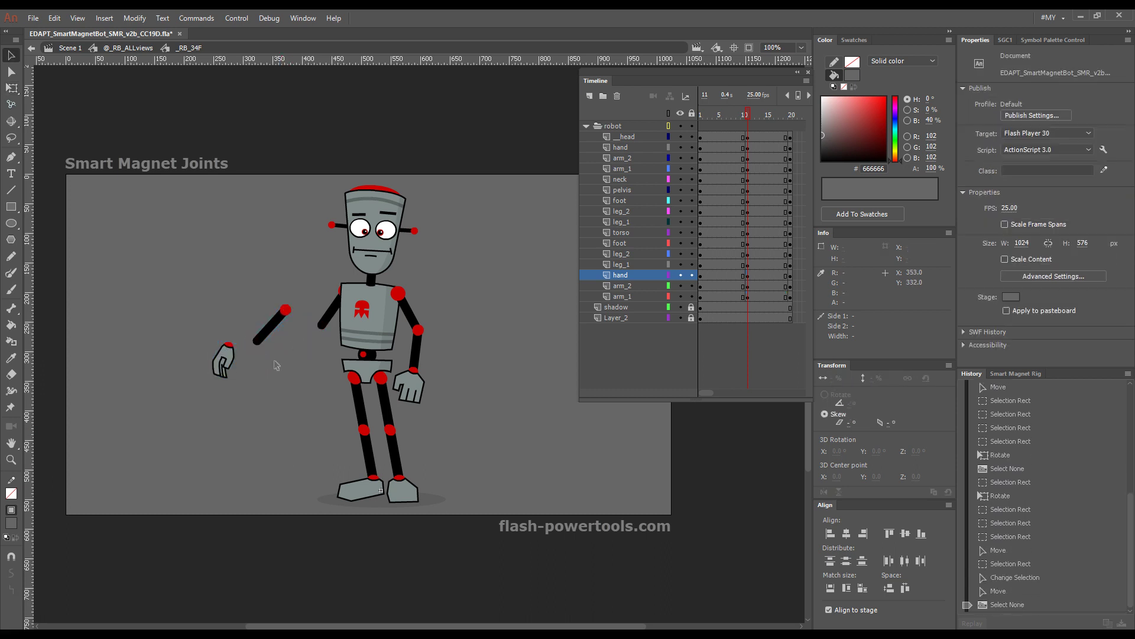
# - Snap the detached forearm back to the elbow and the hand back to the wrist with the Smart Magnet Joints command
pyautogui.click(271, 335)
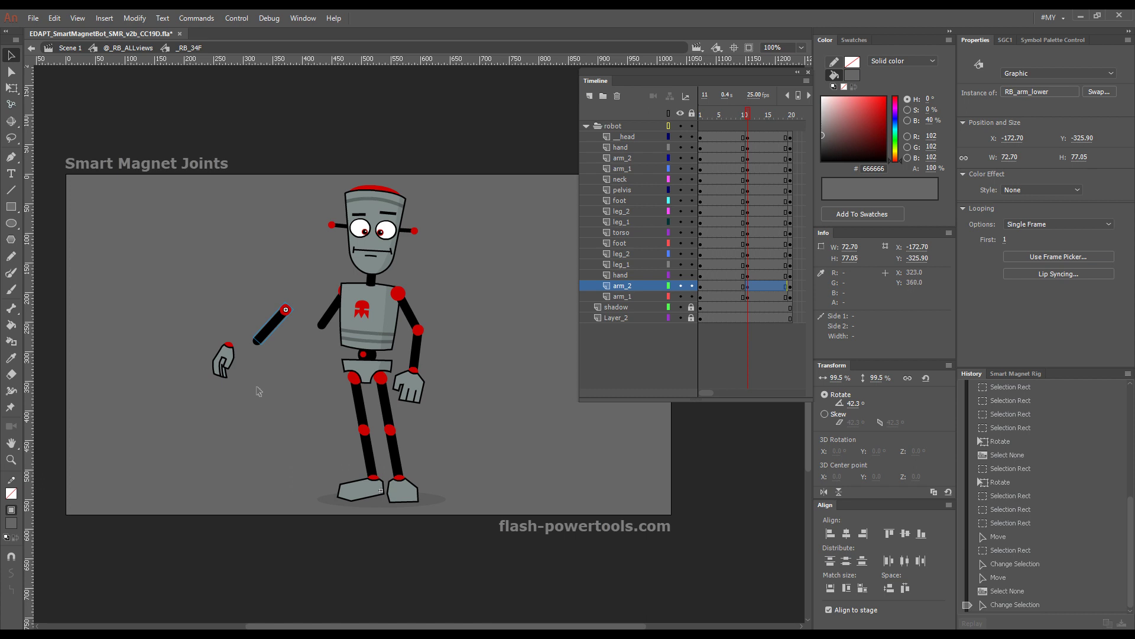
pyautogui.press('`')
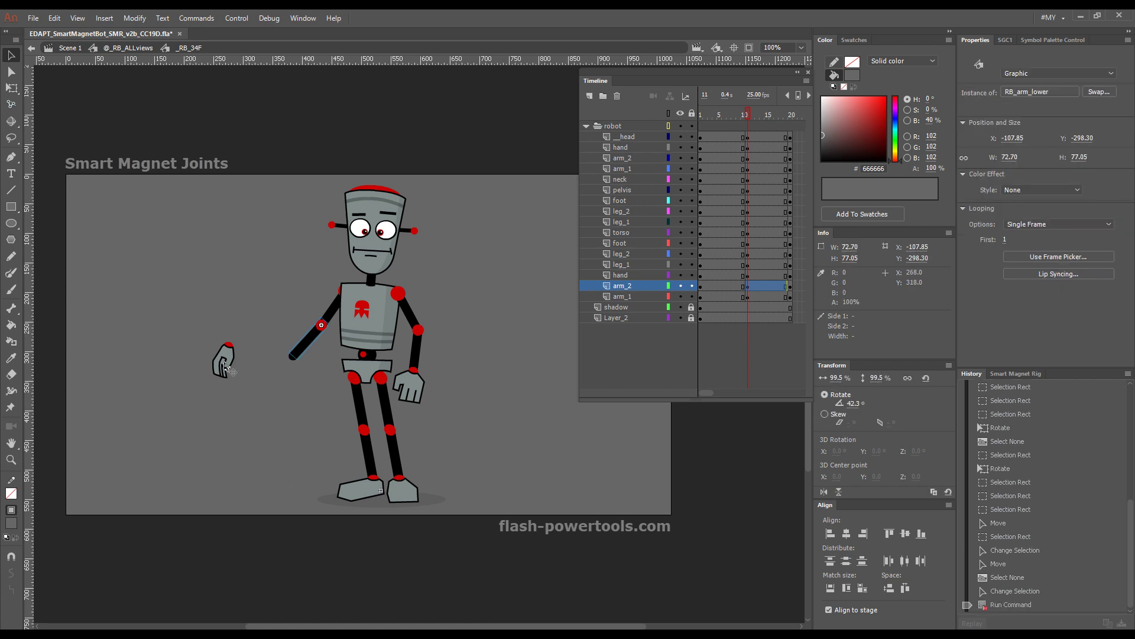
pyautogui.click(226, 364)
pyautogui.hotkey('ctrl', 'shift', 's')
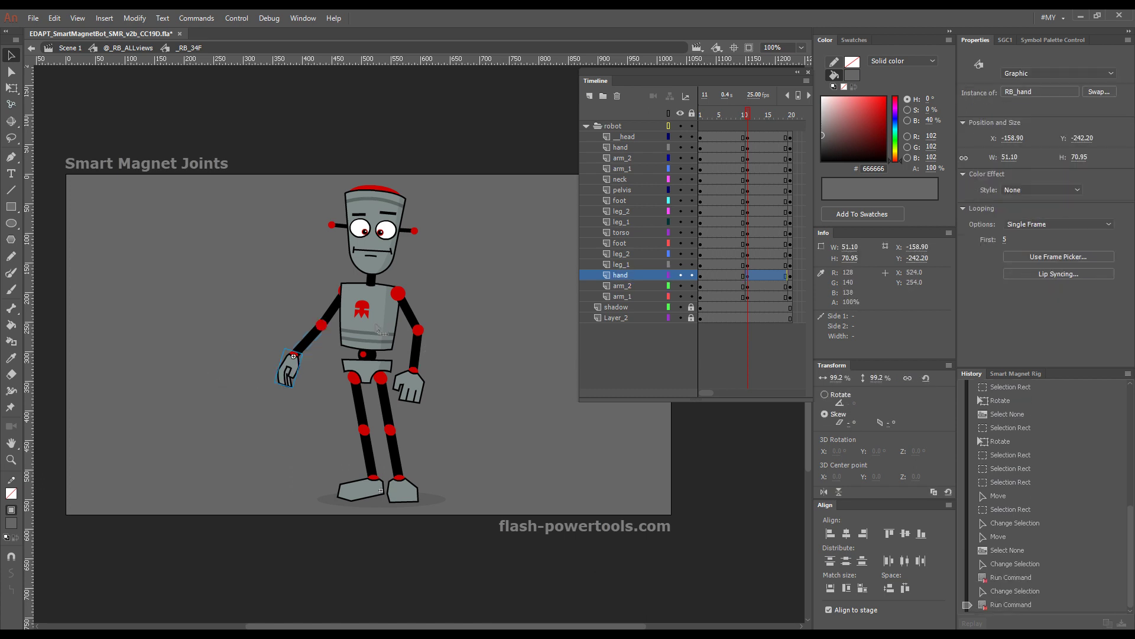
# - Pull the torso, neck, head, viewer-left upper arm and forearm apart, scattering them across the stage
pyautogui.moveTo(388, 319); pyautogui.dragTo(473, 284)
pyautogui.moveTo(369, 269); pyautogui.dragTo(378, 239)
pyautogui.moveTo(333, 308); pyautogui.dragTo(280, 284)
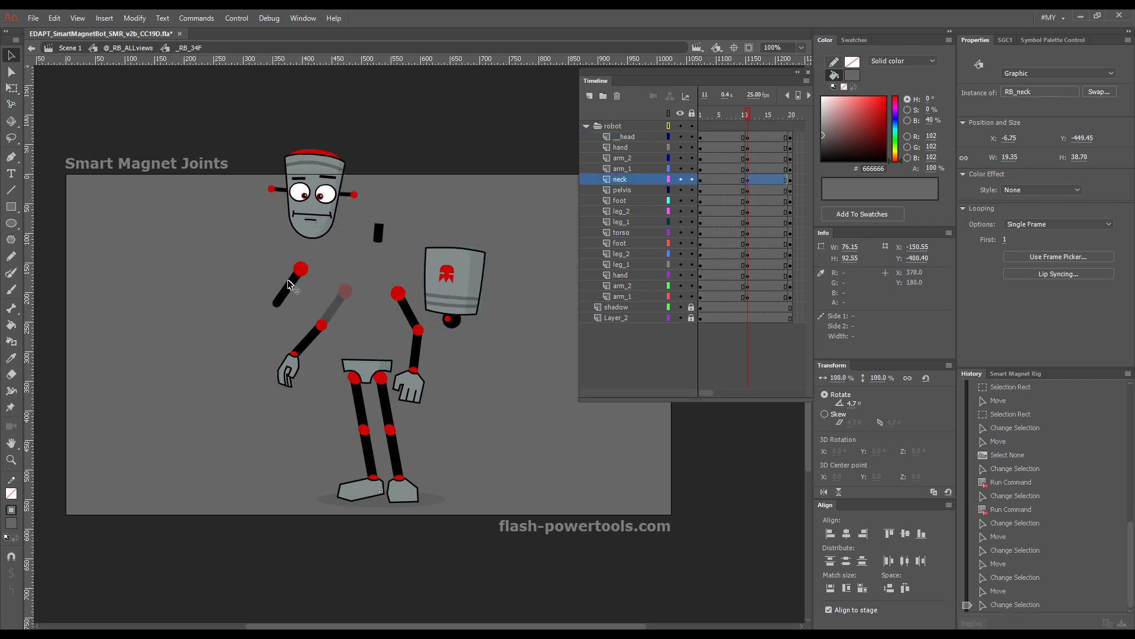
pyautogui.moveTo(306, 339); pyautogui.dragTo(245, 325)
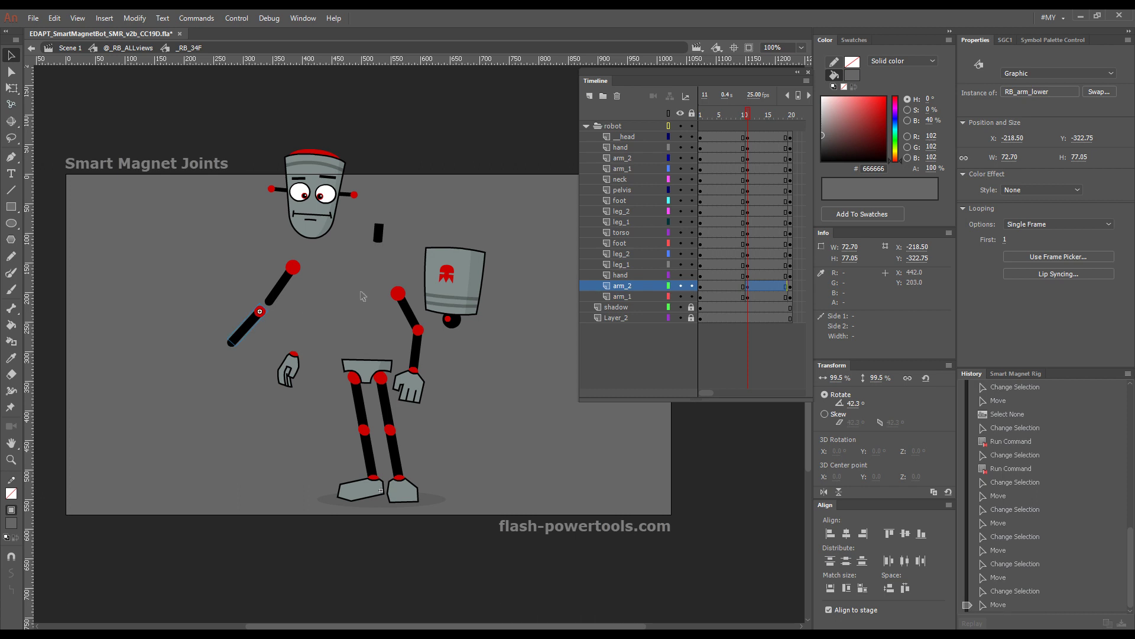
# - Chain-select all parts attached to the torso and snap them back together with Smart Magnet Joints
pyautogui.click(457, 304)
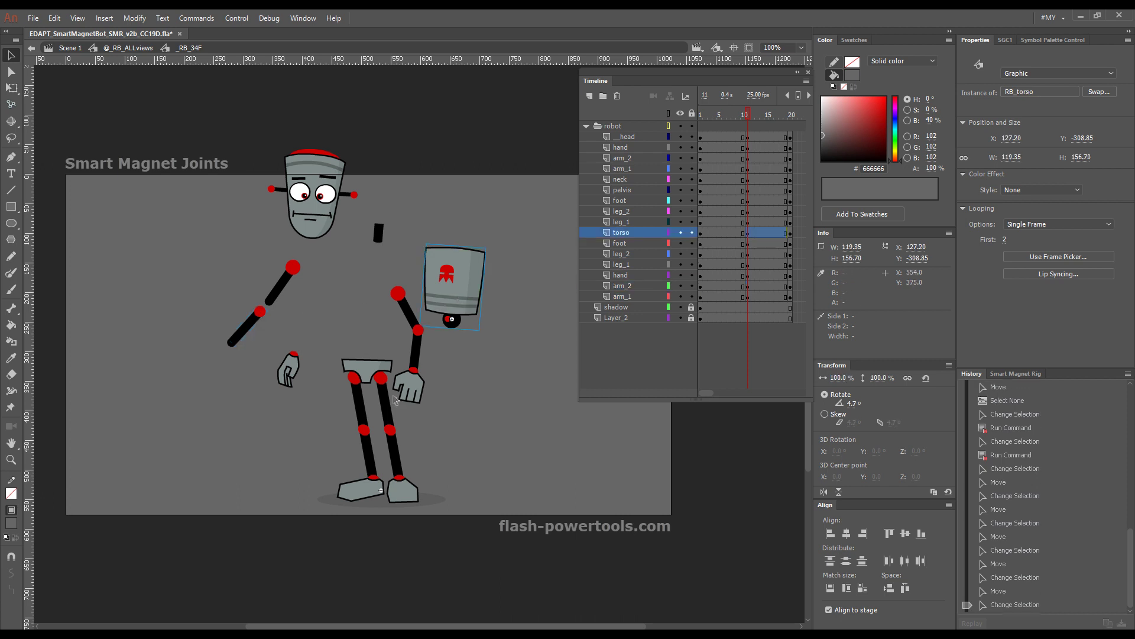
pyautogui.press('1')
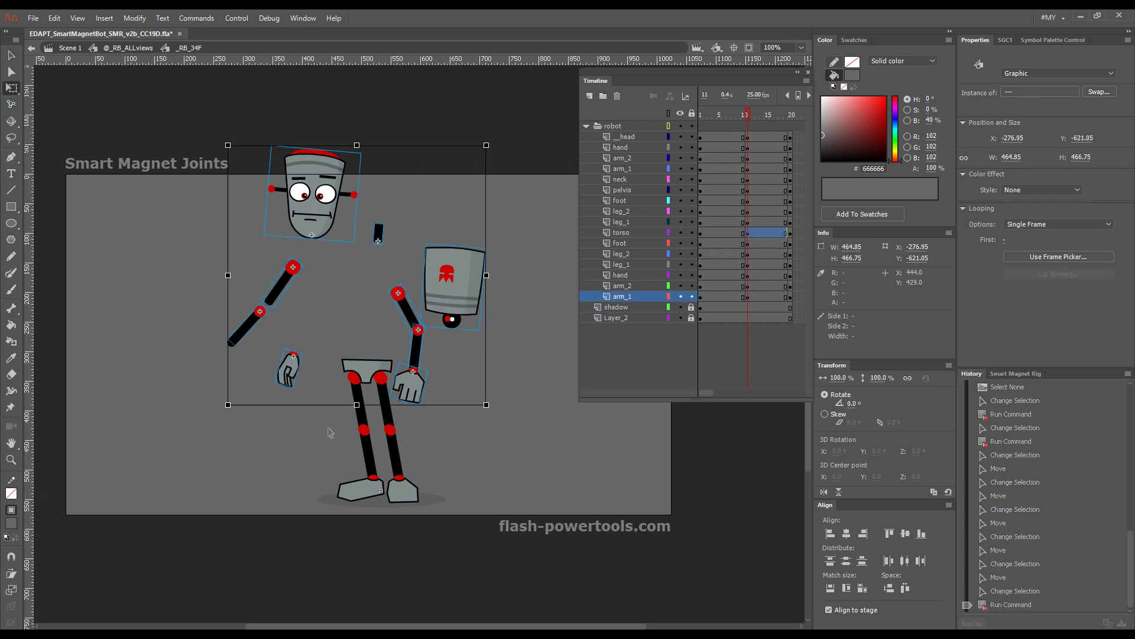
pyautogui.press('`')
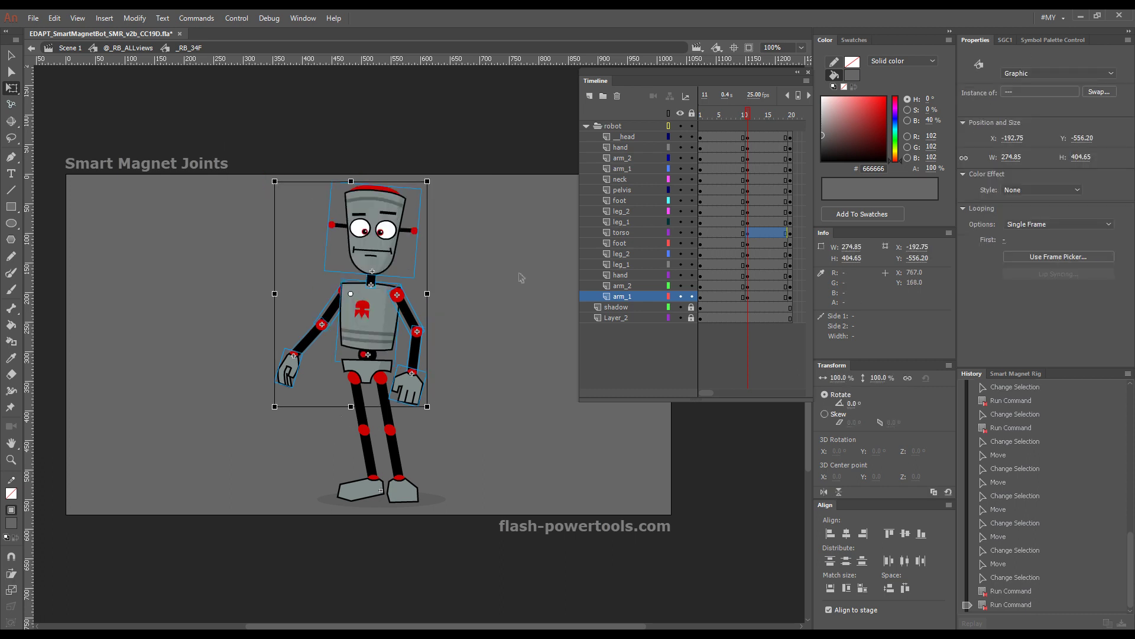
pyautogui.moveTo(520, 278); pyautogui.dragTo(536, 327)
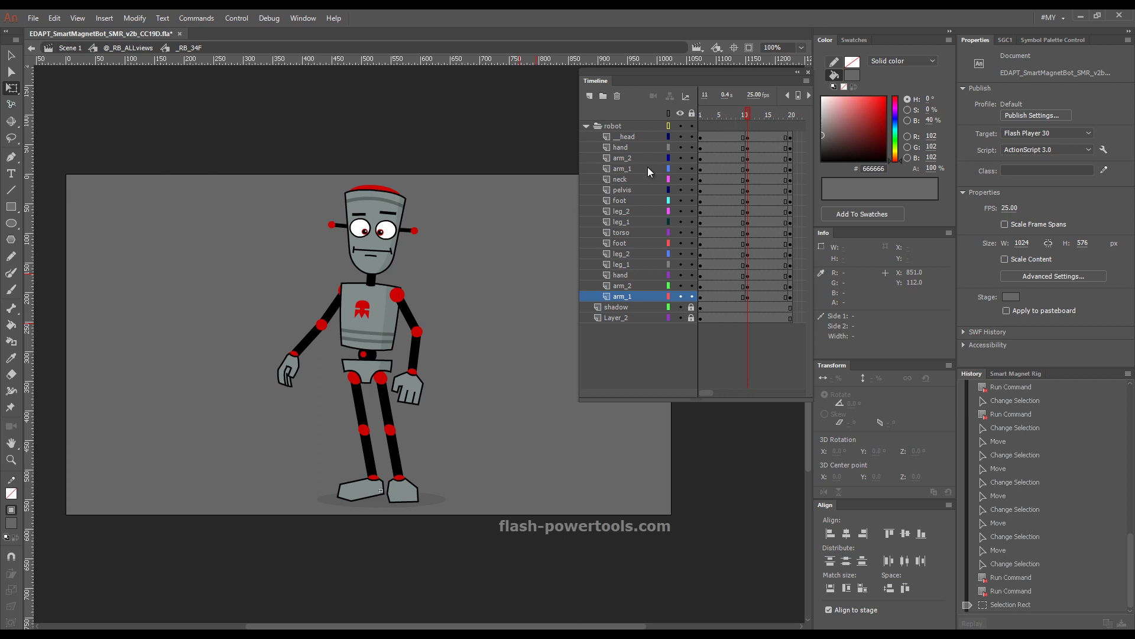
# - Chain-select the viewer-right arm from its upper arm with Smart Transform and rotate it outward around the shoulder
pyautogui.press('q')
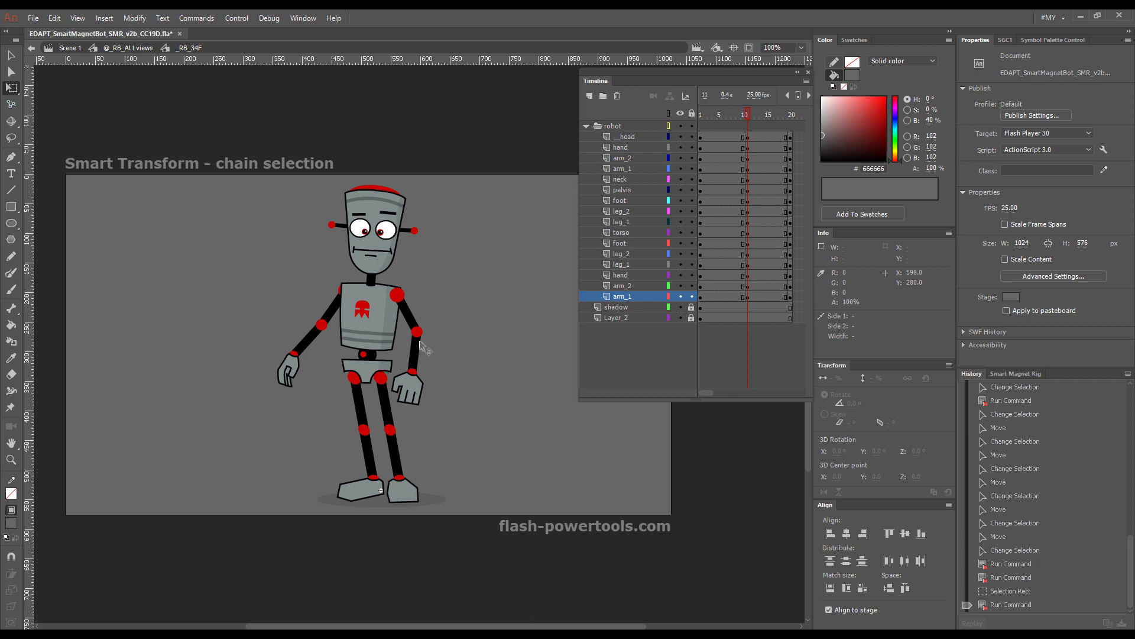
pyautogui.click(408, 313)
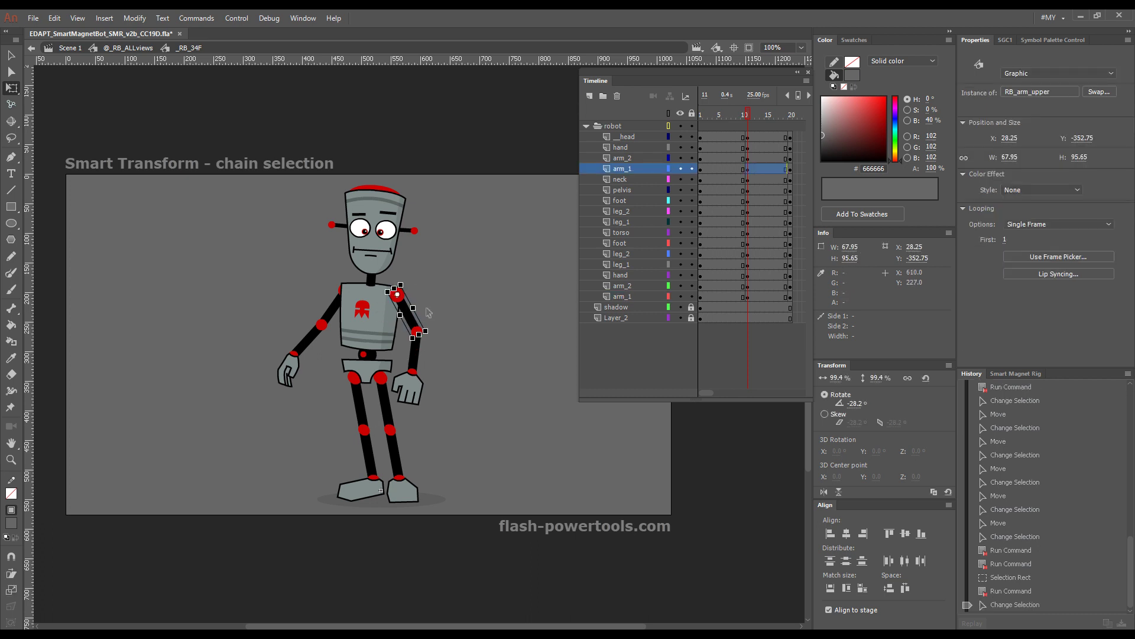
pyautogui.press('1')
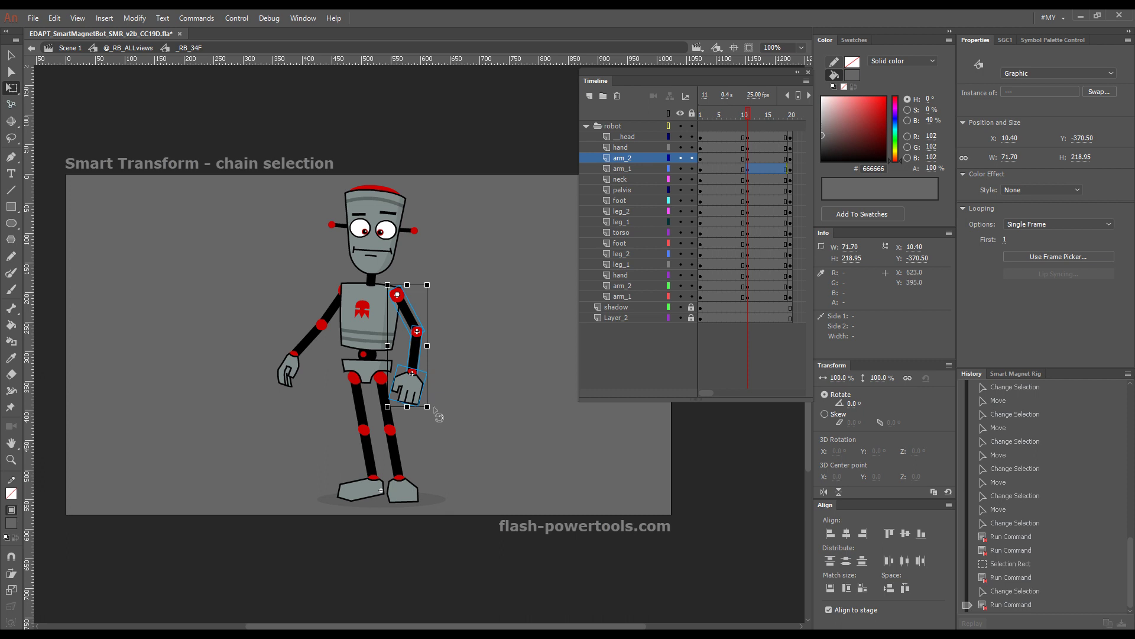
pyautogui.moveTo(434, 408); pyautogui.dragTo(476, 384)
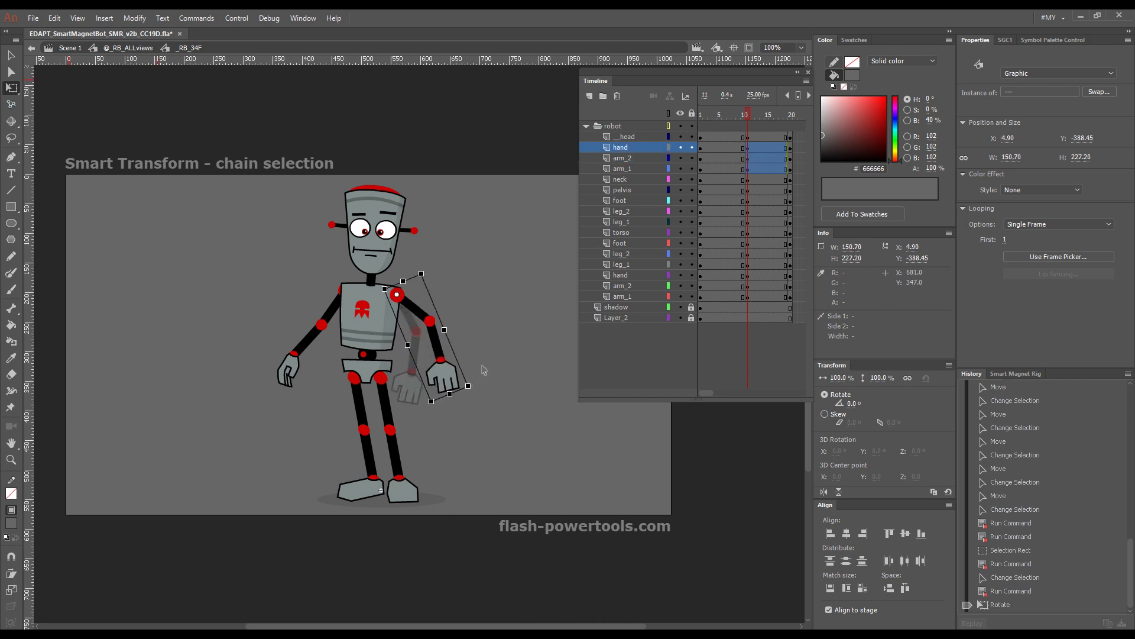
pyautogui.click(503, 340)
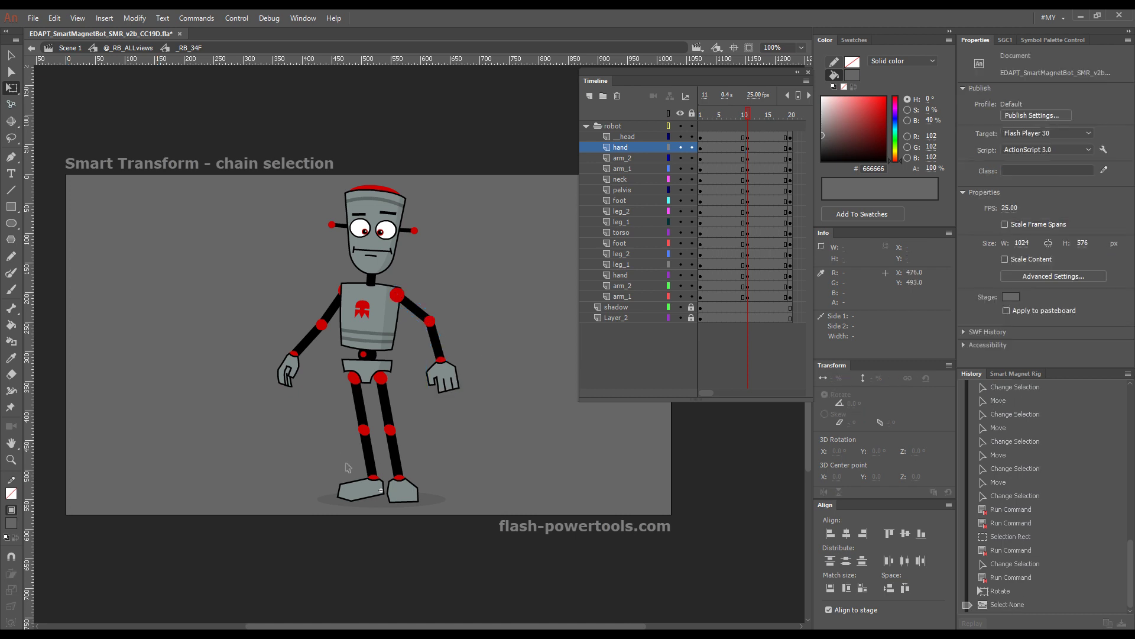
# - Chain-select the viewer-right forearm and hand with Smart Transform and rotate them inward around the elbow
pyautogui.click(437, 342)
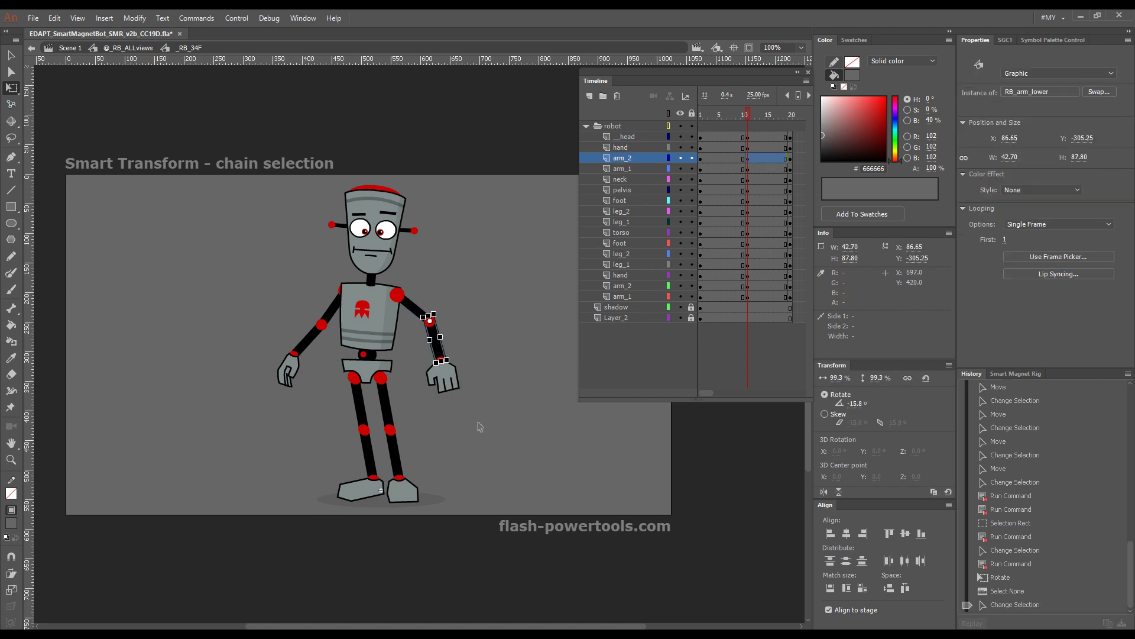
pyautogui.press('1')
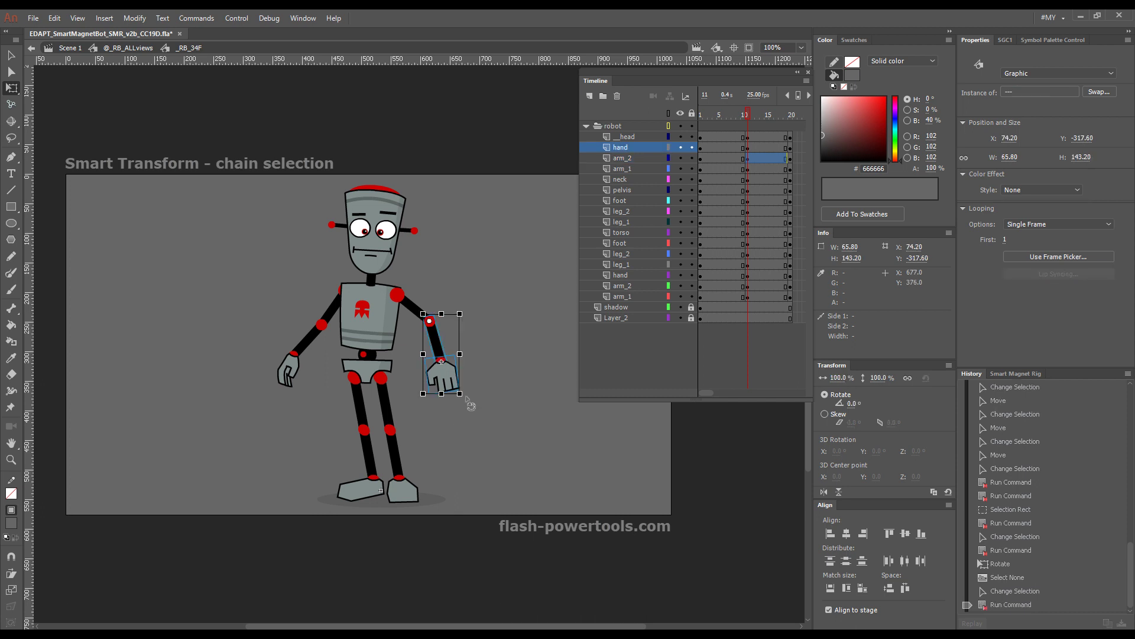
pyautogui.moveTo(471, 405); pyautogui.dragTo(440, 419)
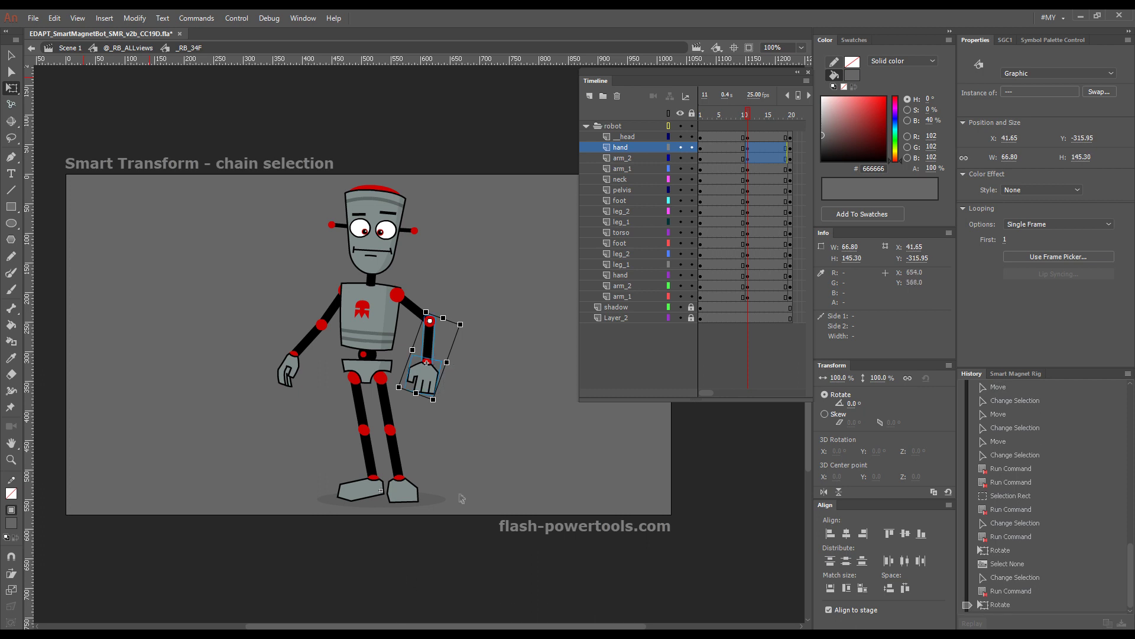
# - Chain-select the whole viewer-left arm from its hand with Smart Transform and rotate it outward around the shoulder
pyautogui.click(464, 451)
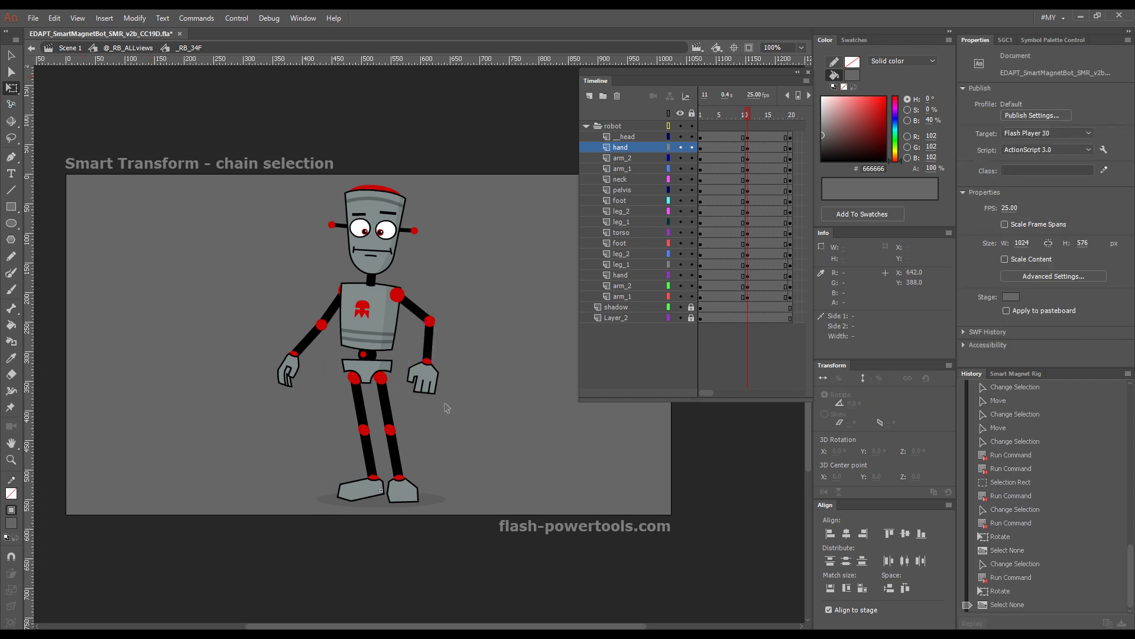
pyautogui.click(290, 379)
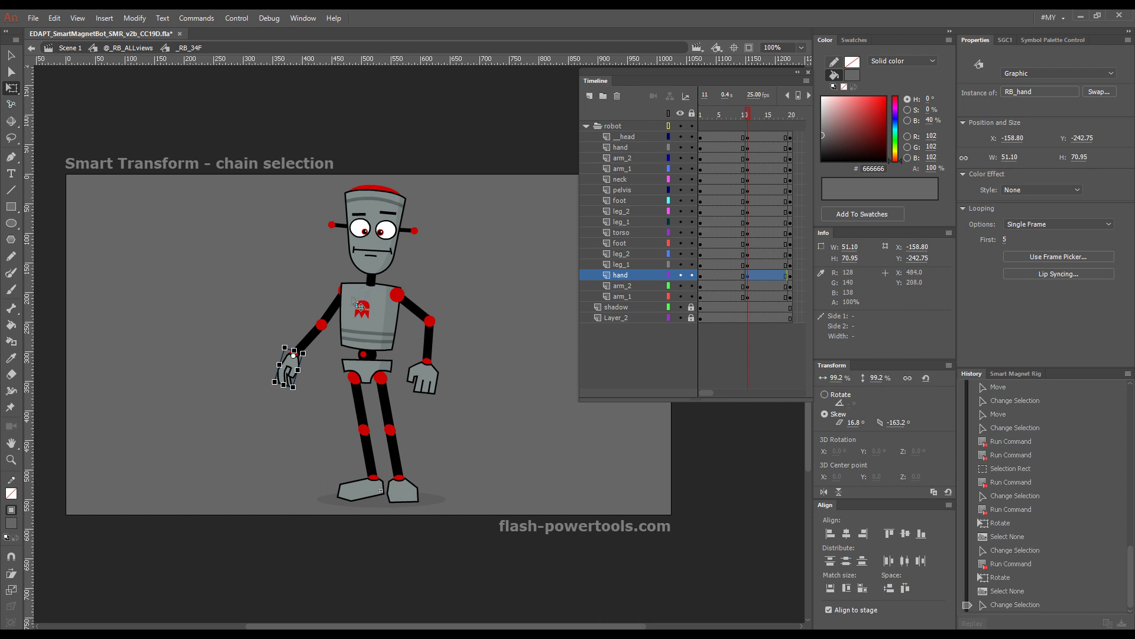
pyautogui.hotkey('shift', '1')
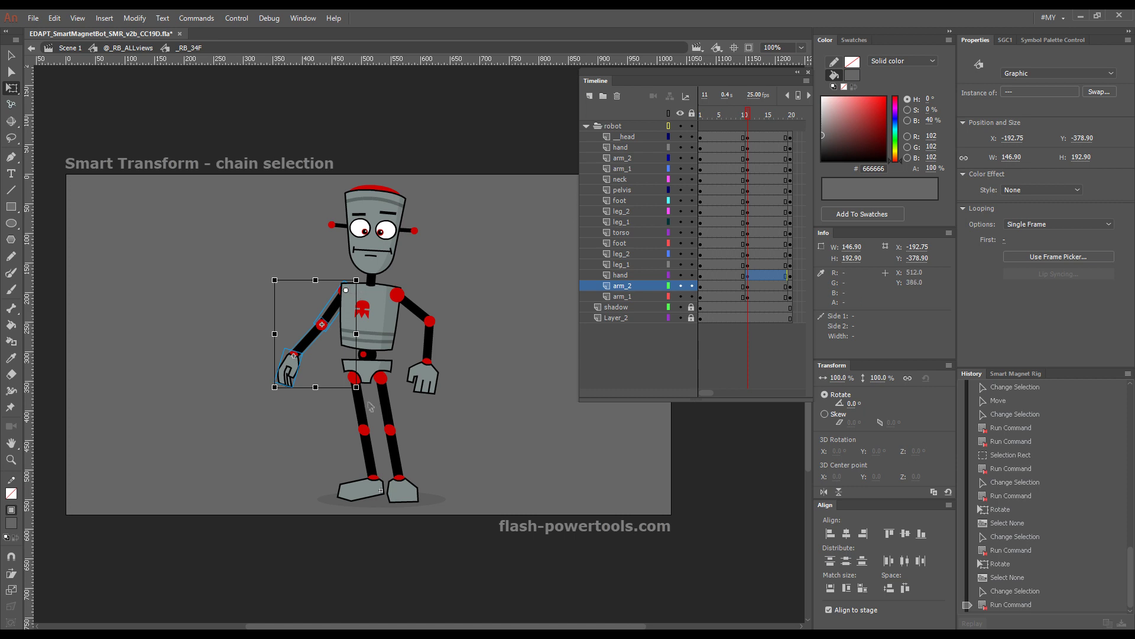
pyautogui.moveTo(368, 399); pyautogui.dragTo(346, 401)
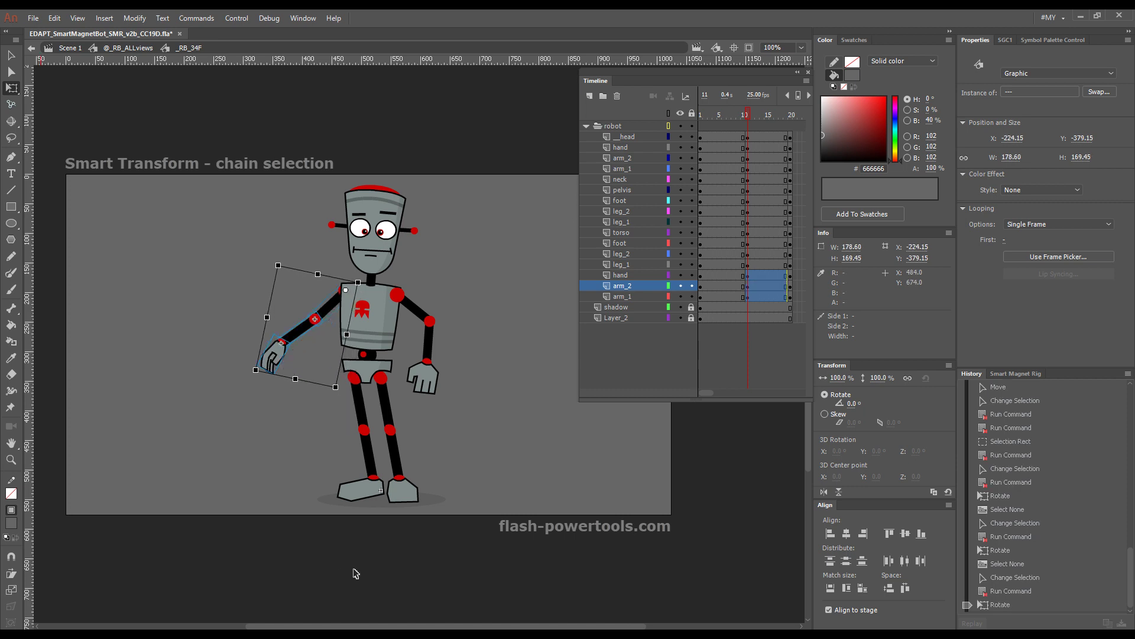
# - Chain-select everything above the viewer-right foot from its lower leg and tilt the robot toward the viewer's right around the ankle
pyautogui.click(398, 466)
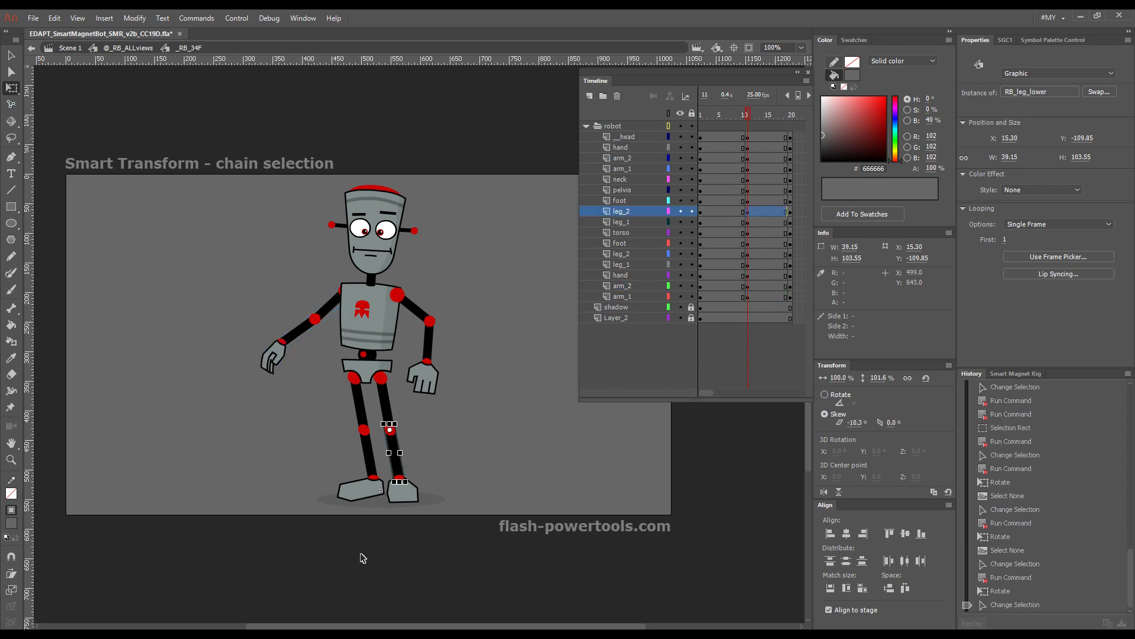
pyautogui.press('alt')
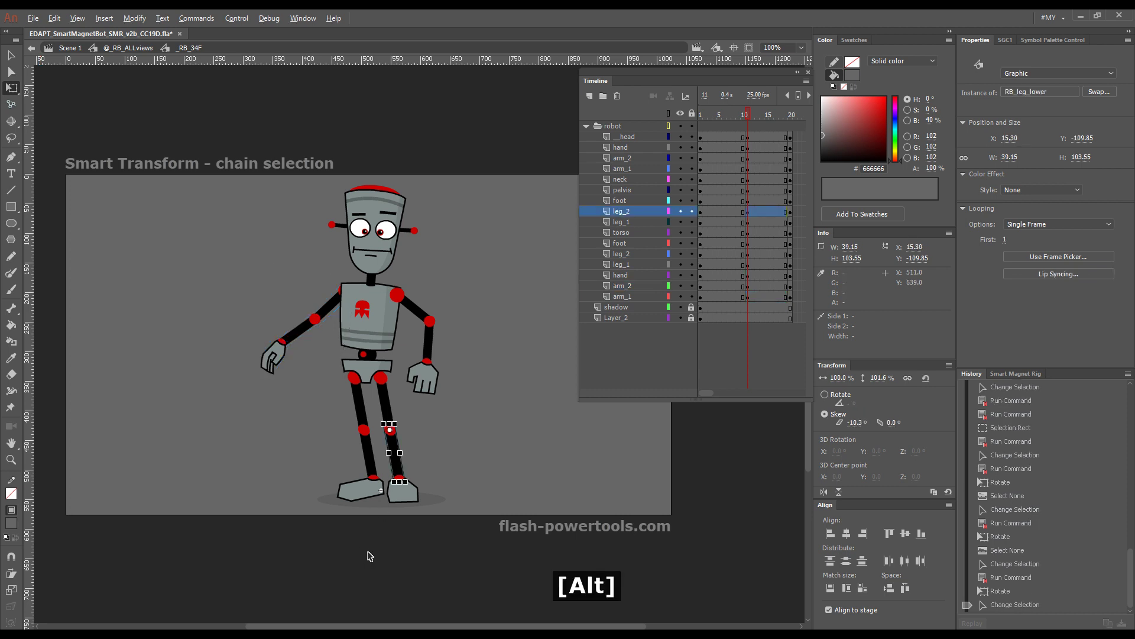
pyautogui.hotkey('alt', '1')
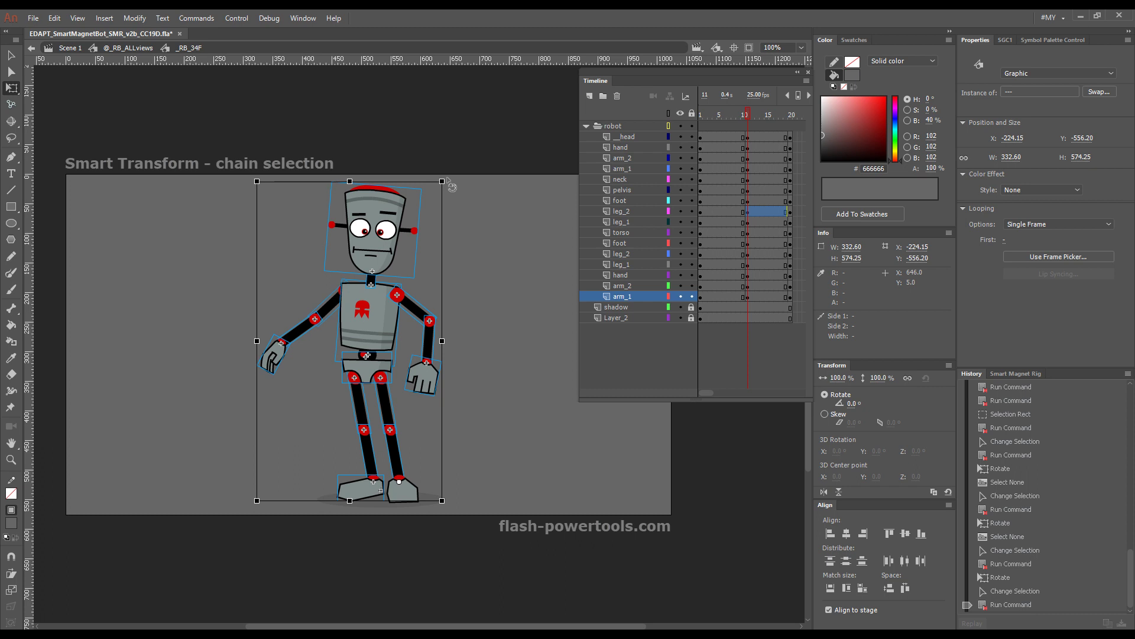
pyautogui.moveTo(451, 183); pyautogui.dragTo(479, 194)
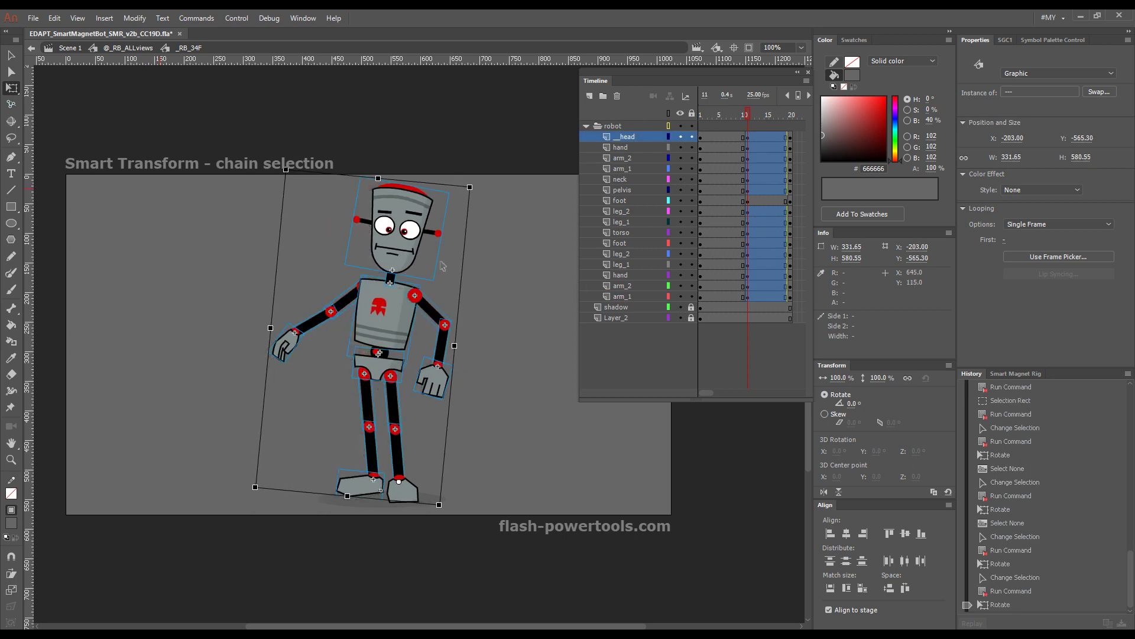
# - Chain-select the viewer-left leg from its upper leg with Smart Transform and swing it outward around the hip
pyautogui.click(338, 421)
pyautogui.click(369, 408)
pyautogui.press('1')
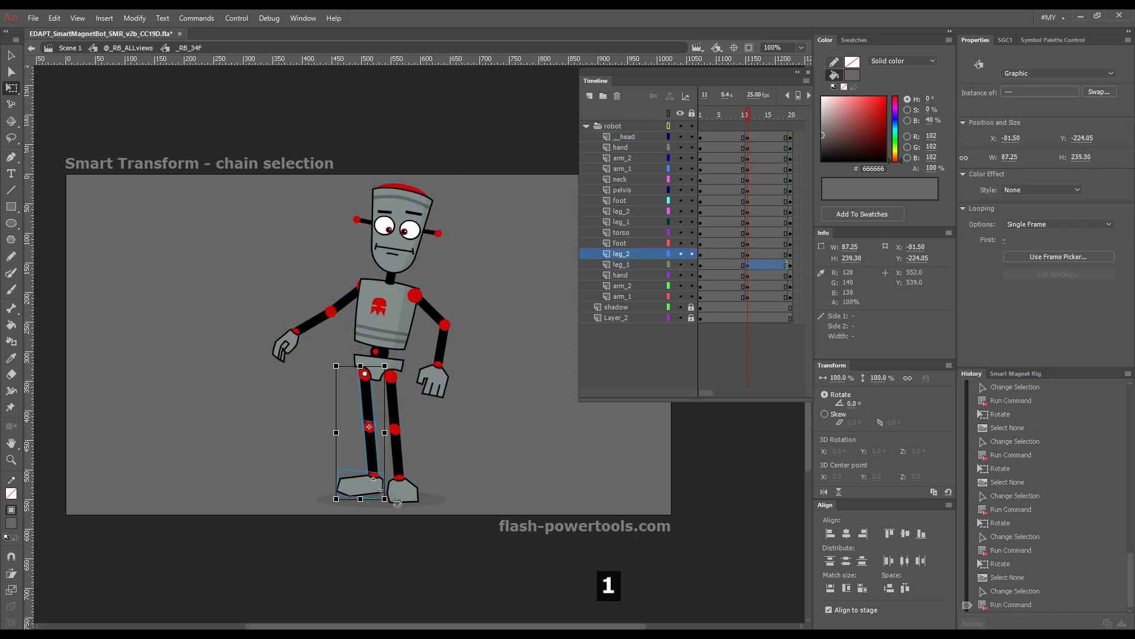
pyautogui.moveTo(397, 503); pyautogui.dragTo(285, 481)
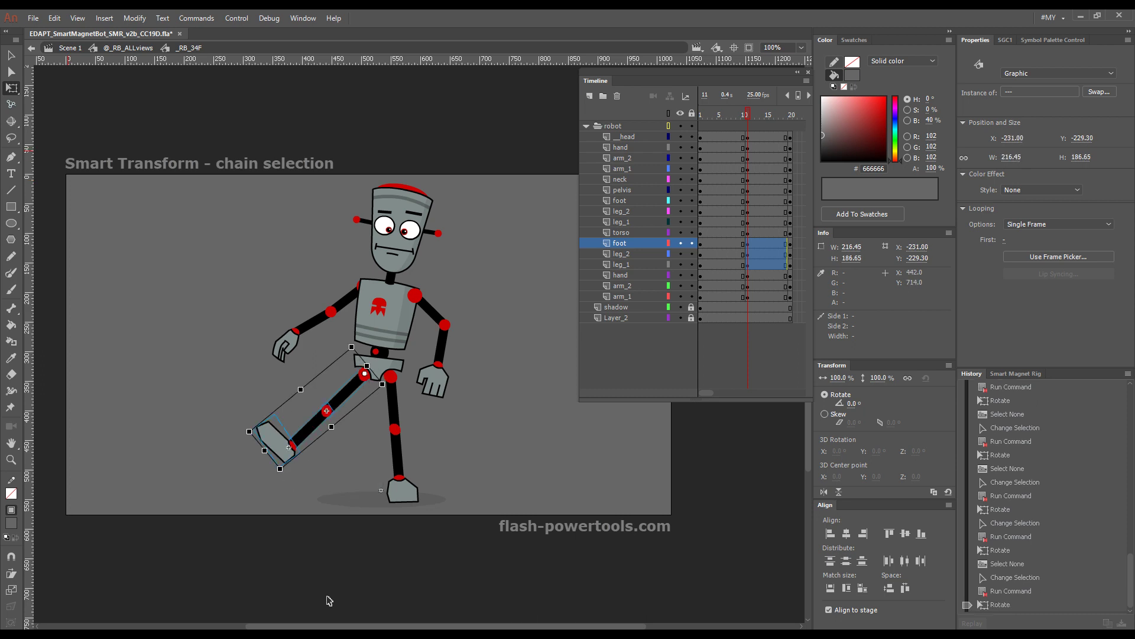
# - At frame 20, shift the torso, arms and viewer-right leg with KineFlex and snap the parts together with Smart Magnet Joints
pyautogui.moveTo(516, 336); pyautogui.dragTo(495, 536)
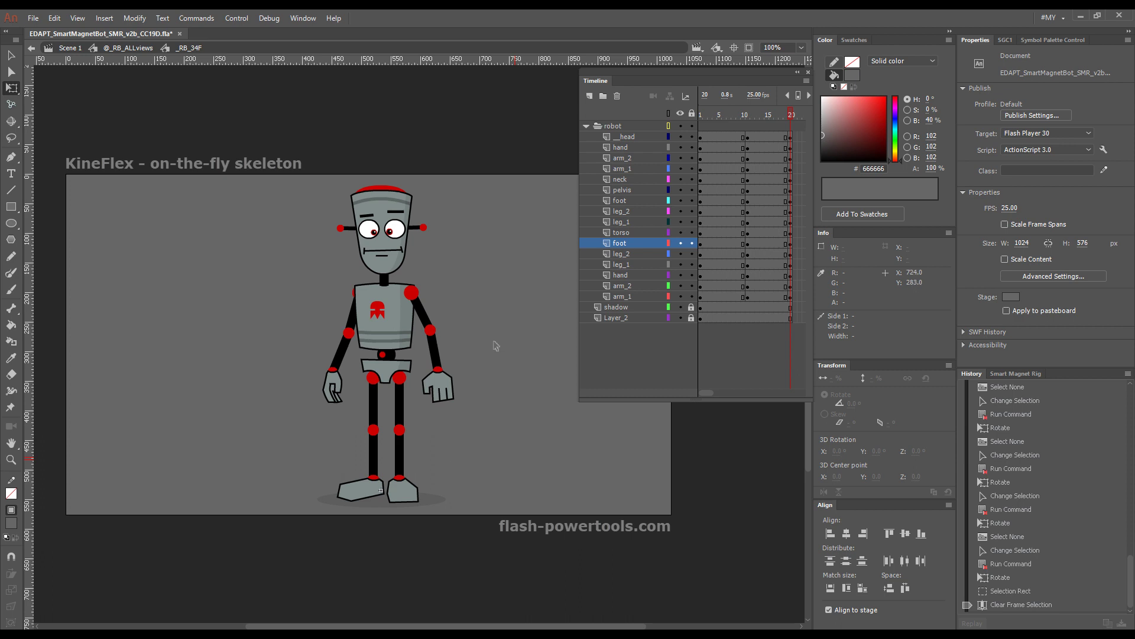
pyautogui.press('g')
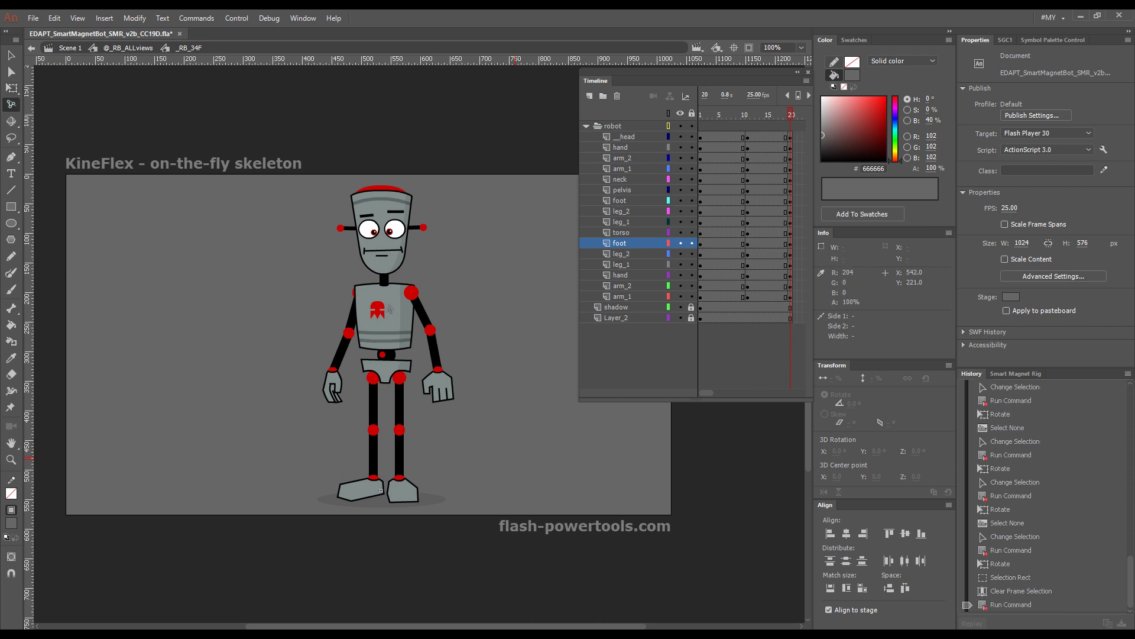
pyautogui.moveTo(424, 316); pyautogui.dragTo(433, 275)
pyautogui.moveTo(332, 325); pyautogui.dragTo(313, 327)
pyautogui.moveTo(406, 408); pyautogui.dragTo(444, 403)
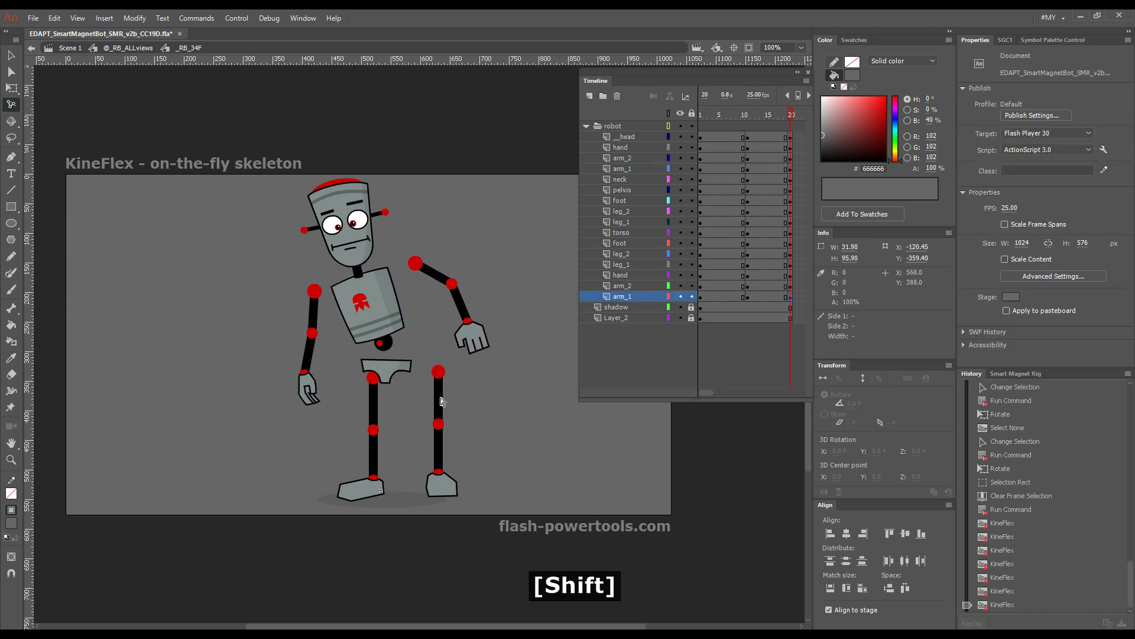
pyautogui.click(374, 435)
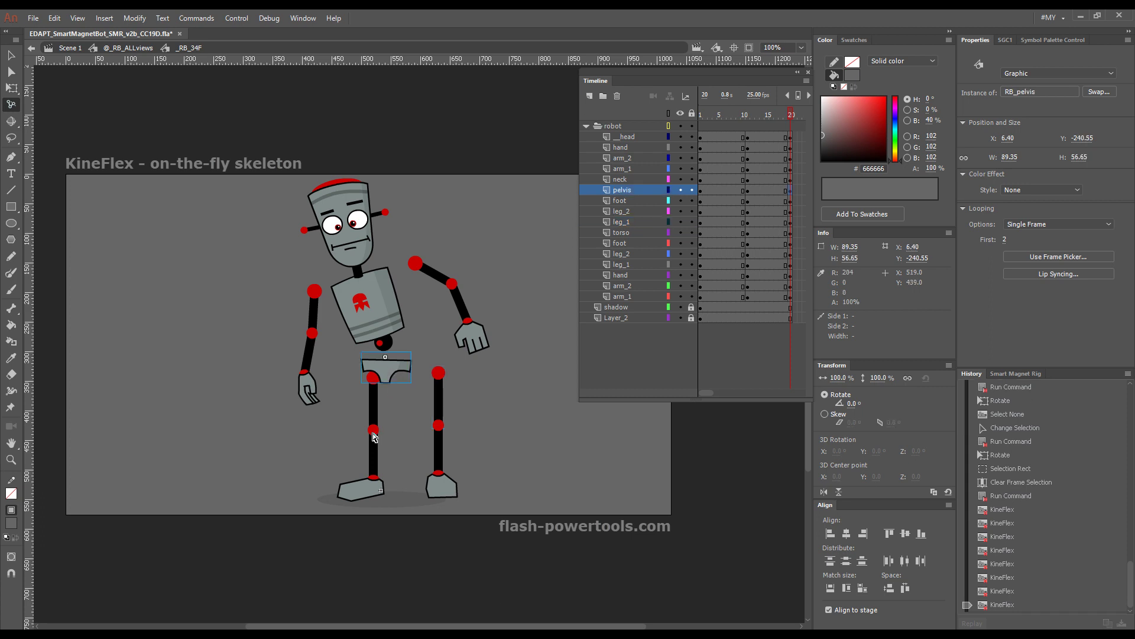
pyautogui.press('1')
pyautogui.press('`')
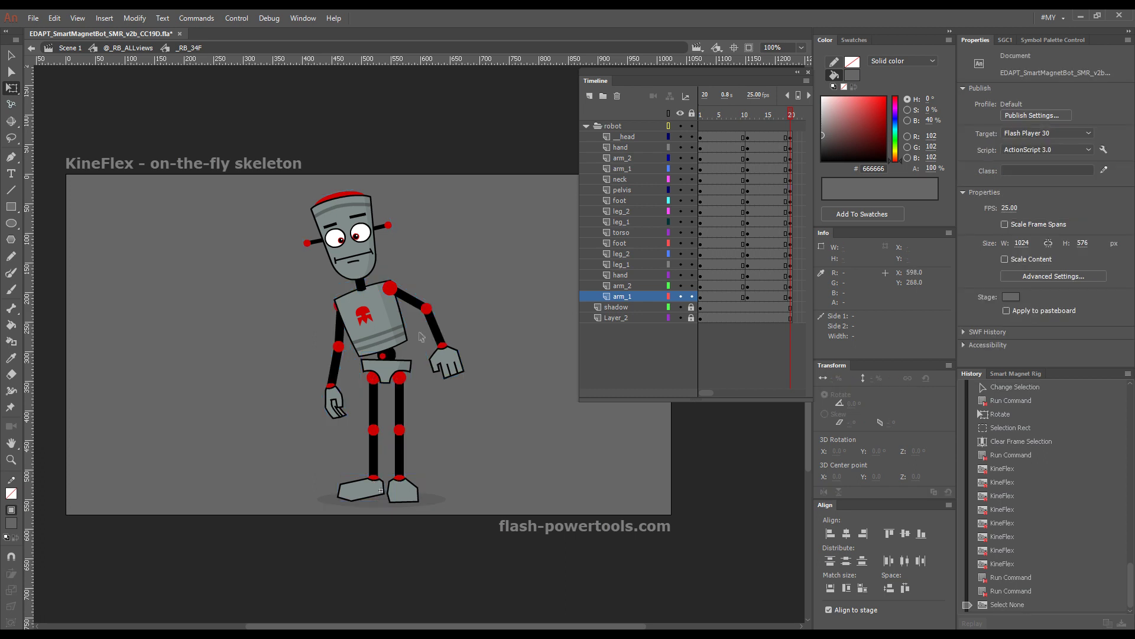
# - Pose the viewer-left arm with KineFlex, pulling the forearm and hand outward and adjusting the upper arm's angle
pyautogui.press('alt')
pyautogui.moveTo(371, 311); pyautogui.dragTo(304, 326)
pyautogui.moveTo(304, 326); pyautogui.dragTo(226, 356)
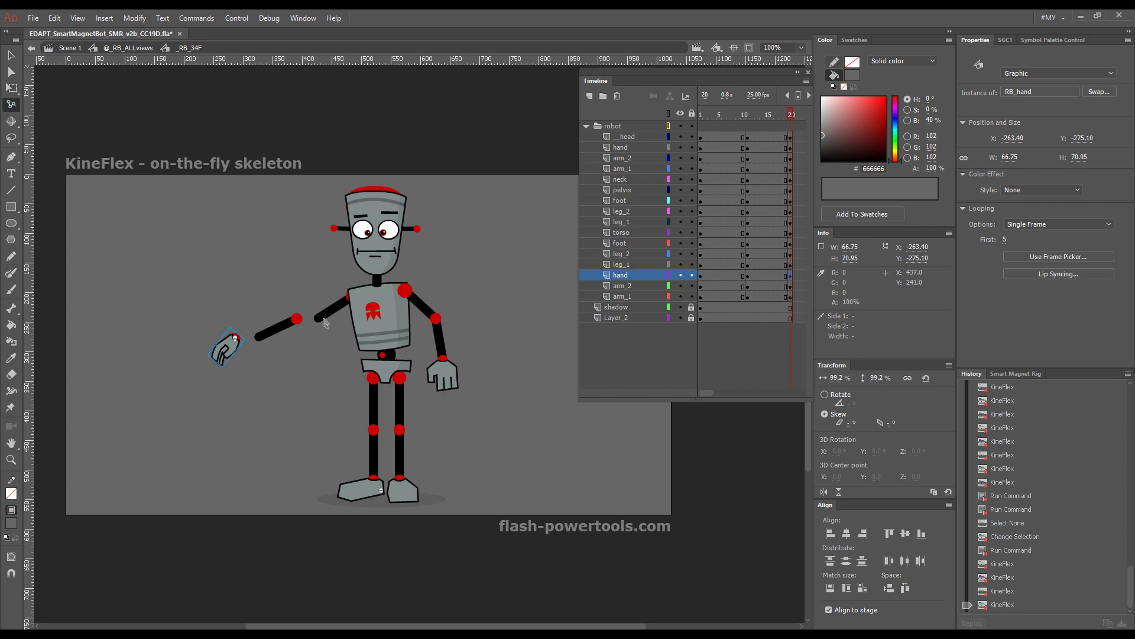
pyautogui.moveTo(324, 322); pyautogui.dragTo(340, 333)
pyautogui.moveTo(291, 360); pyautogui.dragTo(258, 364)
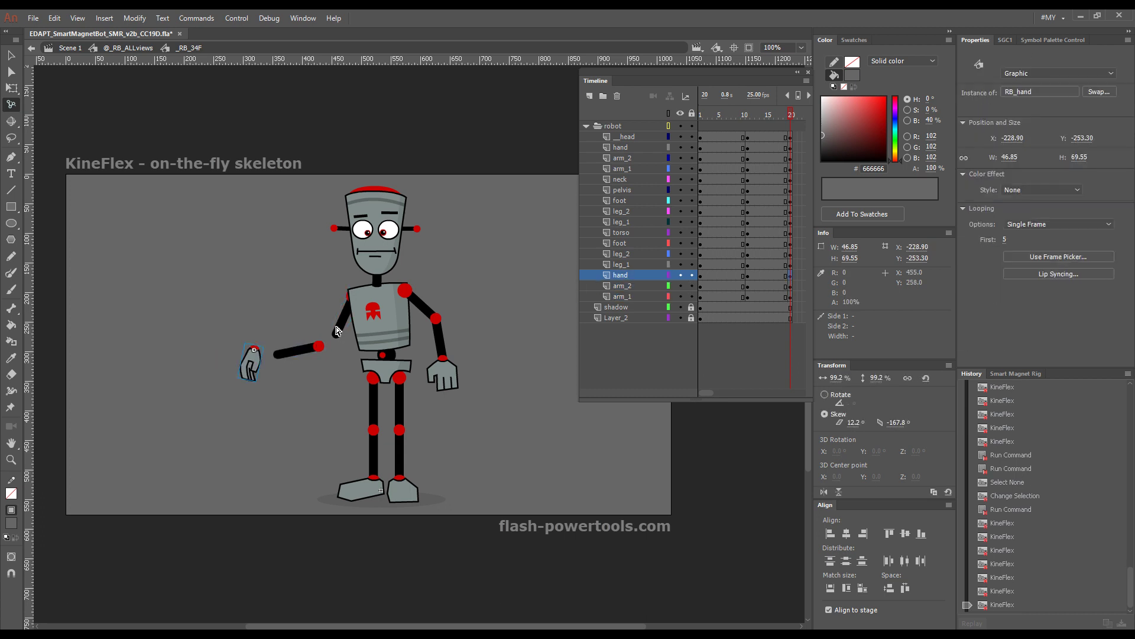
pyautogui.click(337, 330)
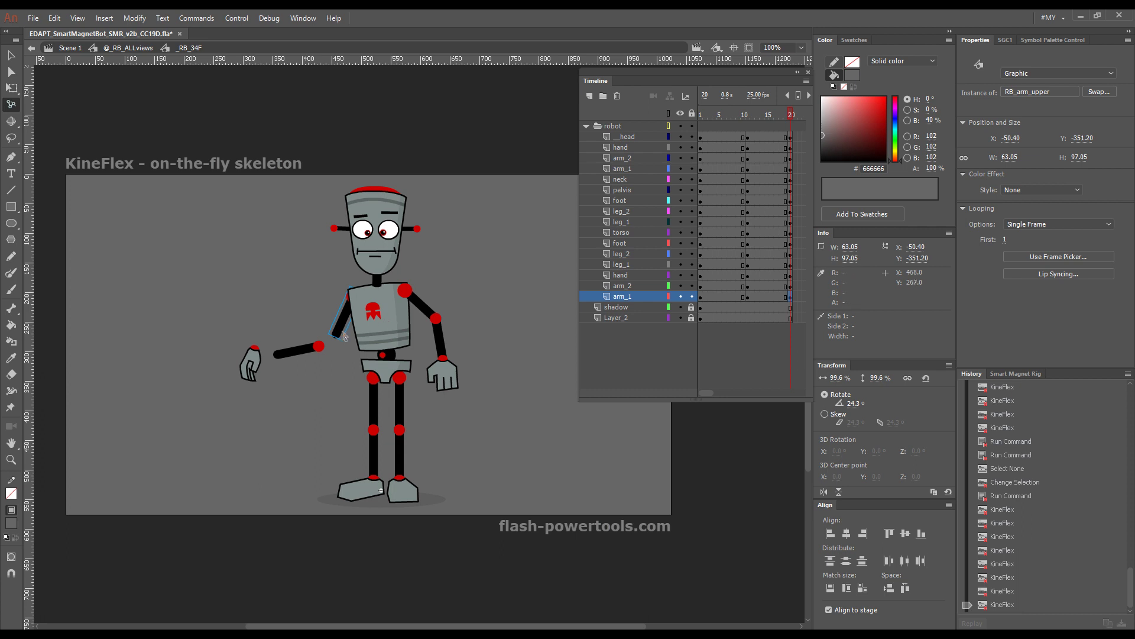
pyautogui.click(328, 329)
pyautogui.click(329, 330)
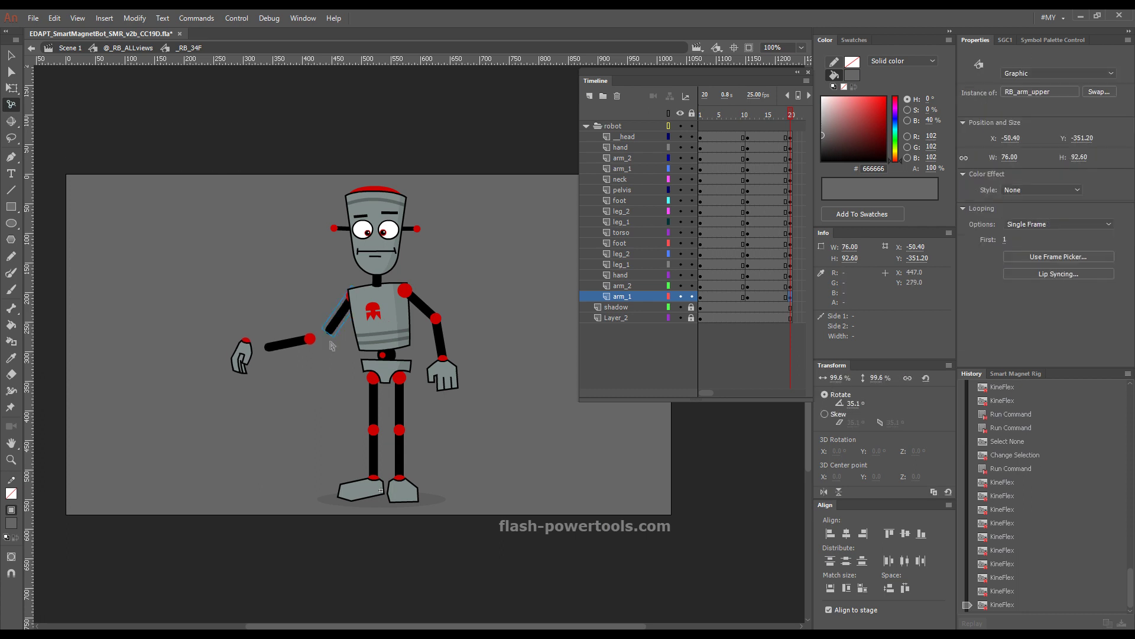
# - Use the default Free Transform tool to rotate the detached viewer-left forearm and reposition the forearm and hand below the elbow
pyautogui.press('q')
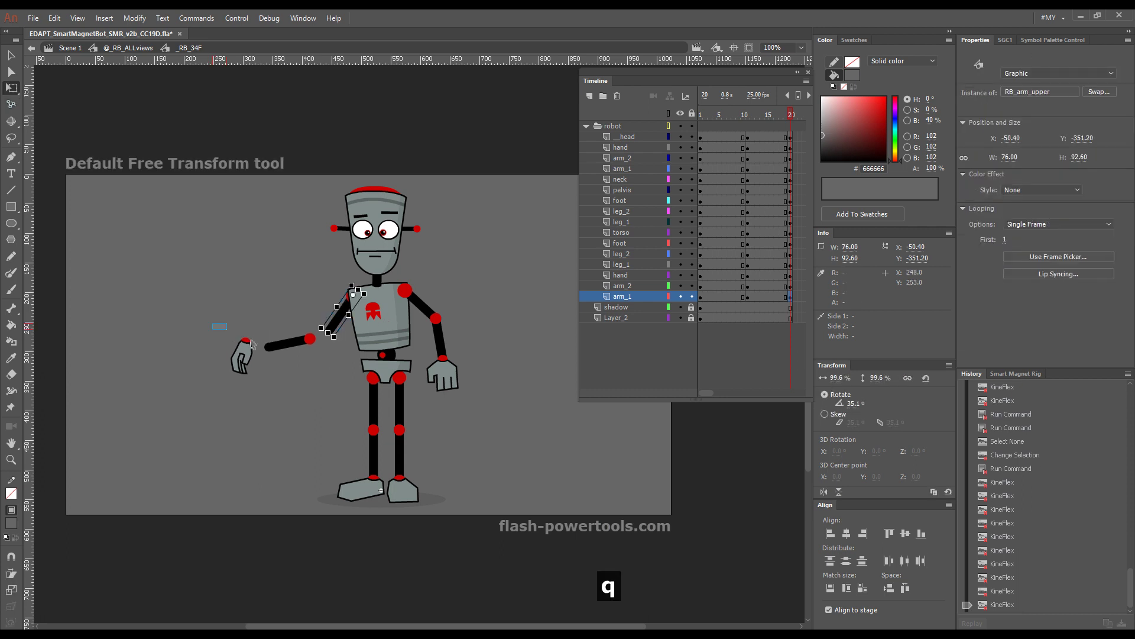
pyautogui.moveTo(214, 324); pyautogui.dragTo(313, 387)
pyautogui.moveTo(290, 348); pyautogui.dragTo(338, 349)
pyautogui.click(314, 423)
pyautogui.moveTo(254, 377); pyautogui.dragTo(271, 412)
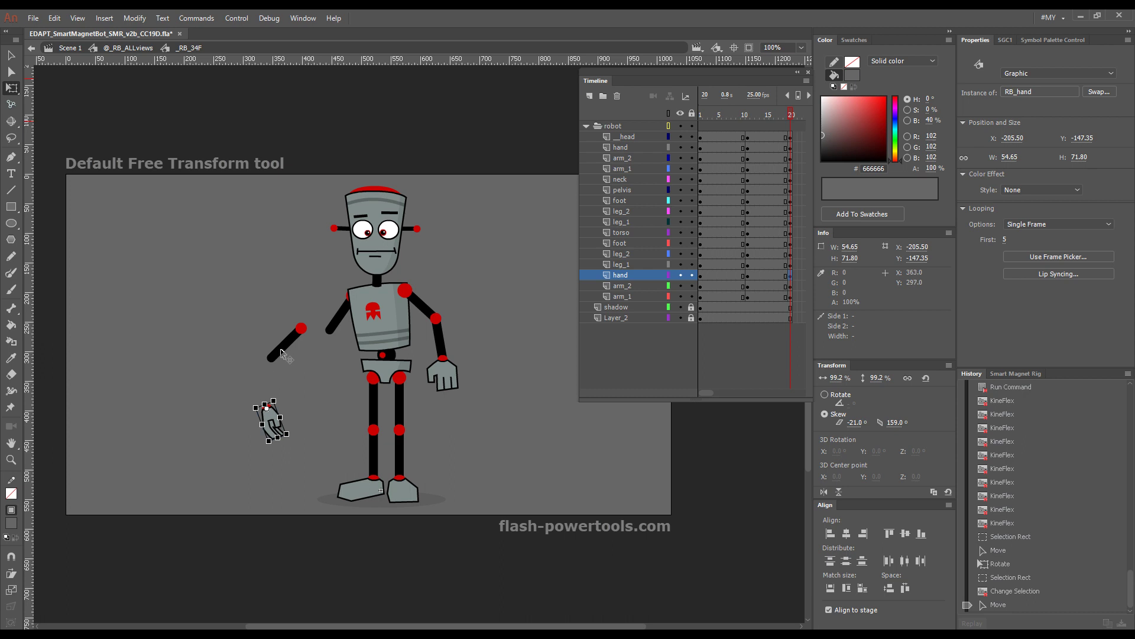
pyautogui.moveTo(286, 343); pyautogui.dragTo(295, 367)
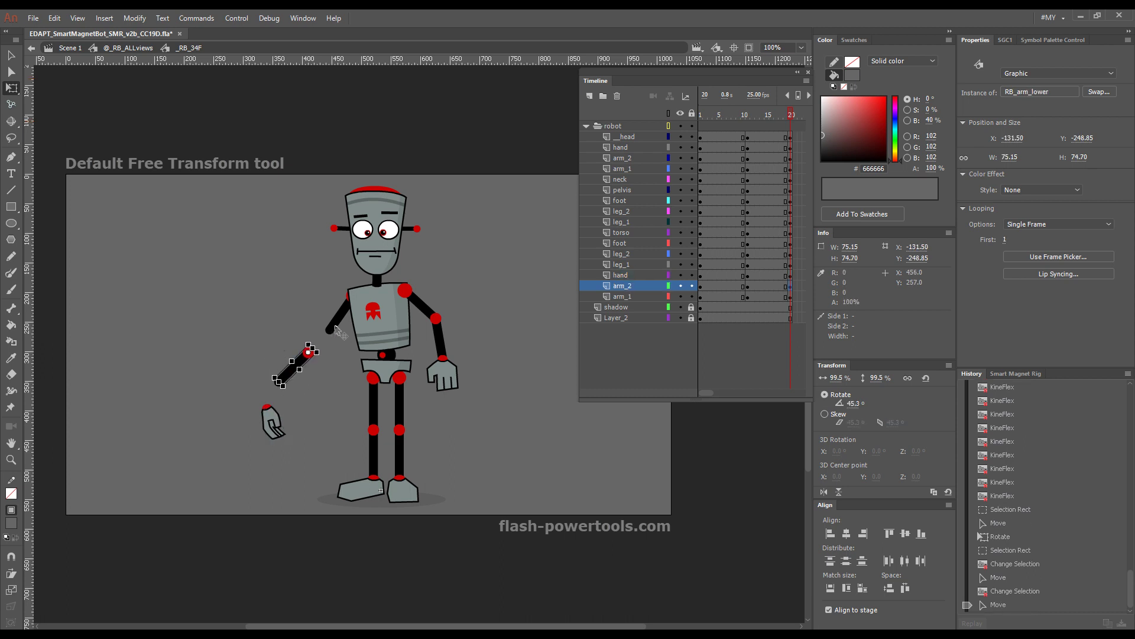
# - Refine the viewer-left upper arm and hand angles with KineFlex, and snap the arm parts together with Smart Magnet Joints
pyautogui.press('g')
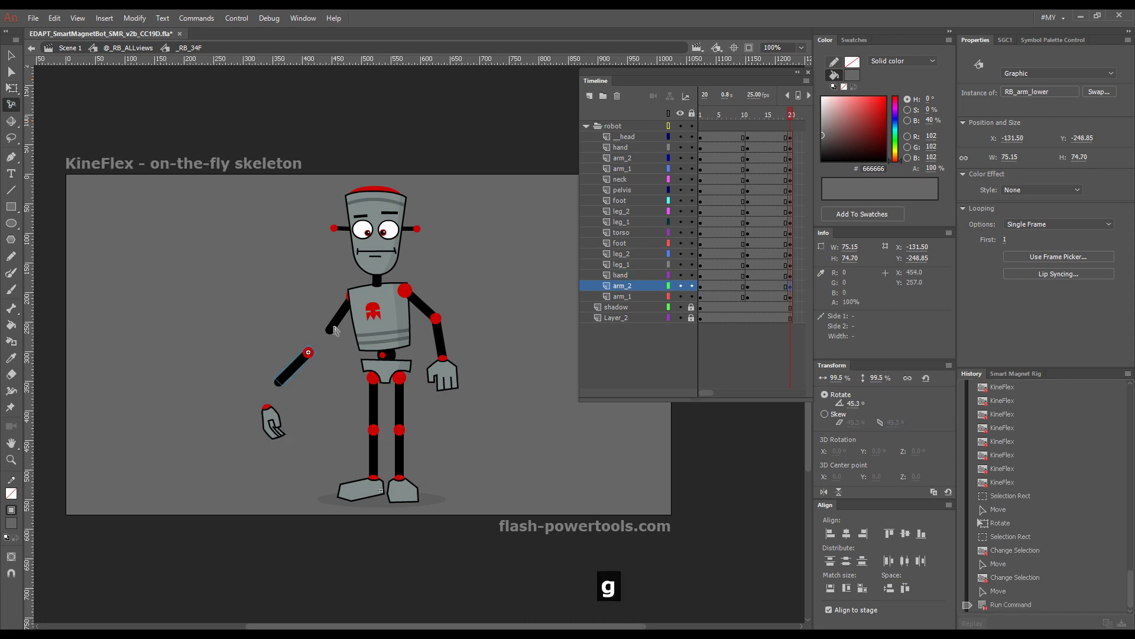
pyautogui.moveTo(331, 326); pyautogui.dragTo(295, 393)
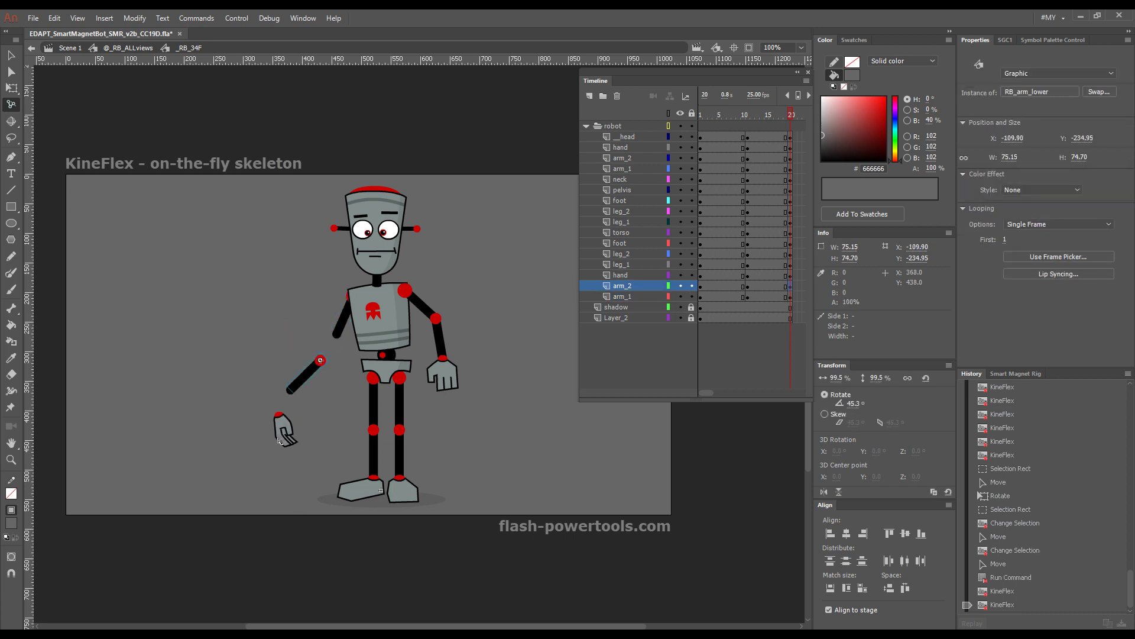
pyautogui.moveTo(283, 433); pyautogui.dragTo(275, 435)
pyautogui.click(337, 332)
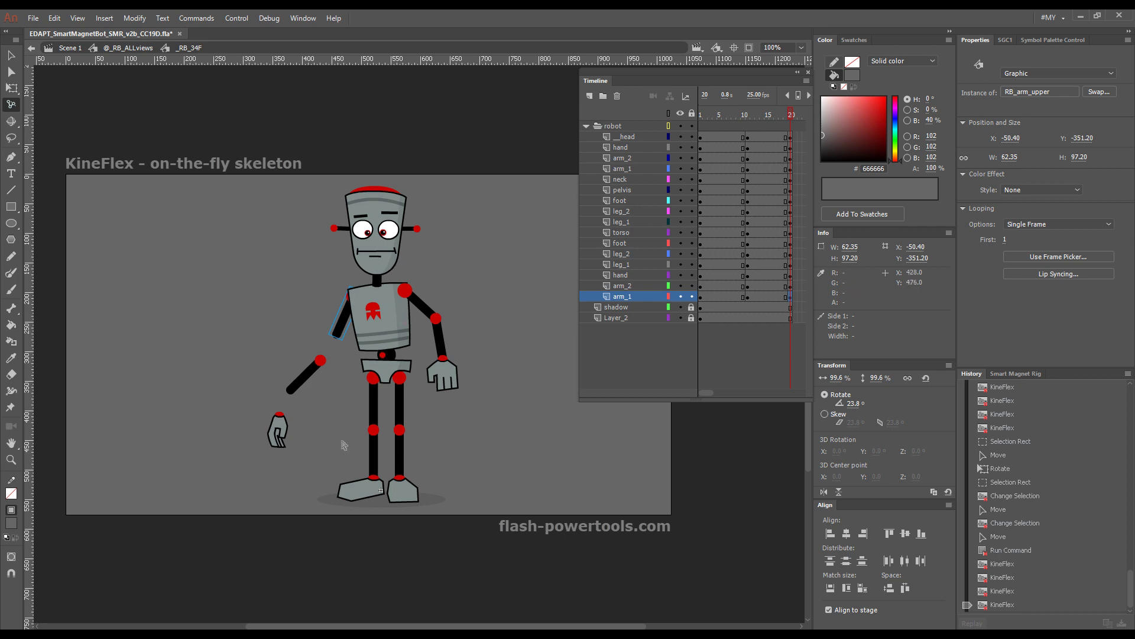
pyautogui.press('q')
pyautogui.click(531, 267)
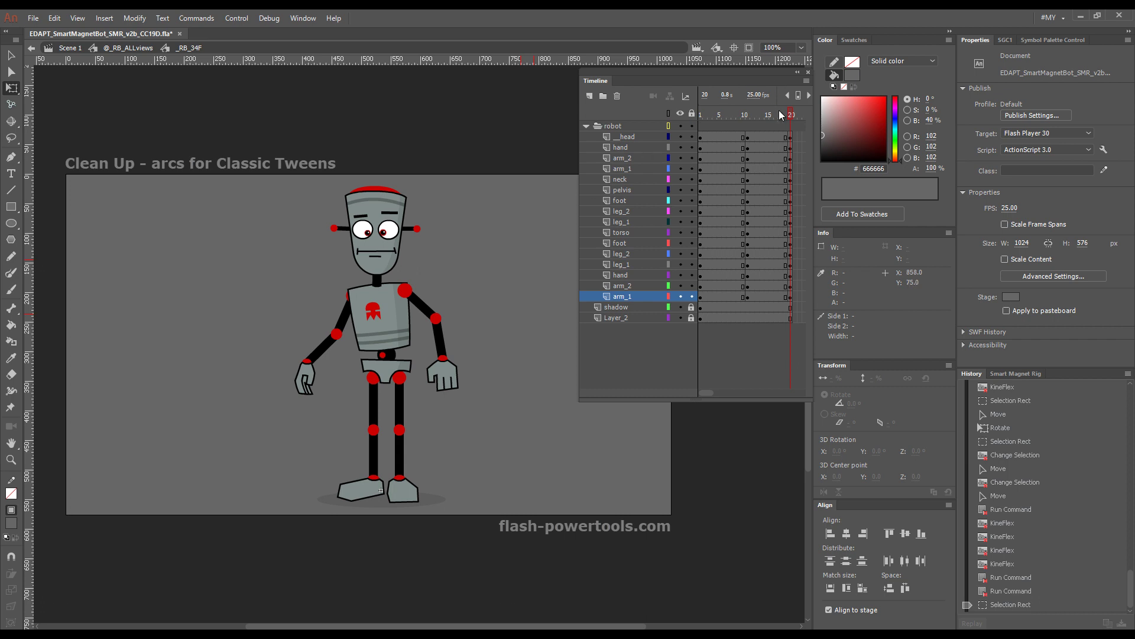
# - Create classic tweens on all robot part layers between the keyframes at frames 1 and 11
pyautogui.moveTo(782, 115); pyautogui.dragTo(747, 119)
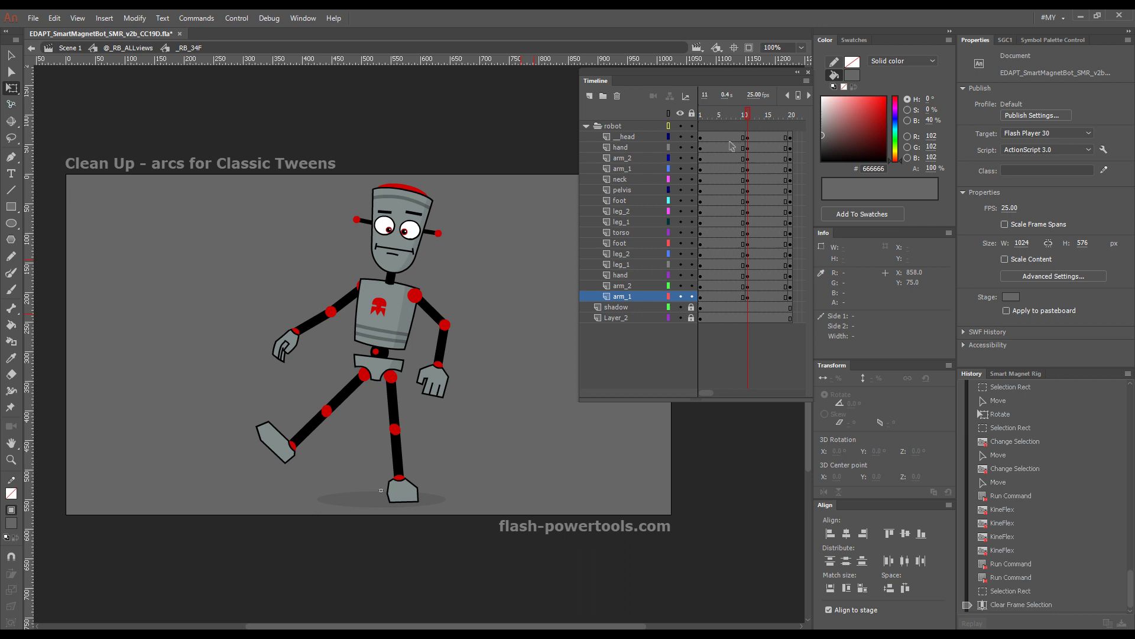
pyautogui.click(729, 137)
pyautogui.moveTo(729, 291); pyautogui.dragTo(729, 292)
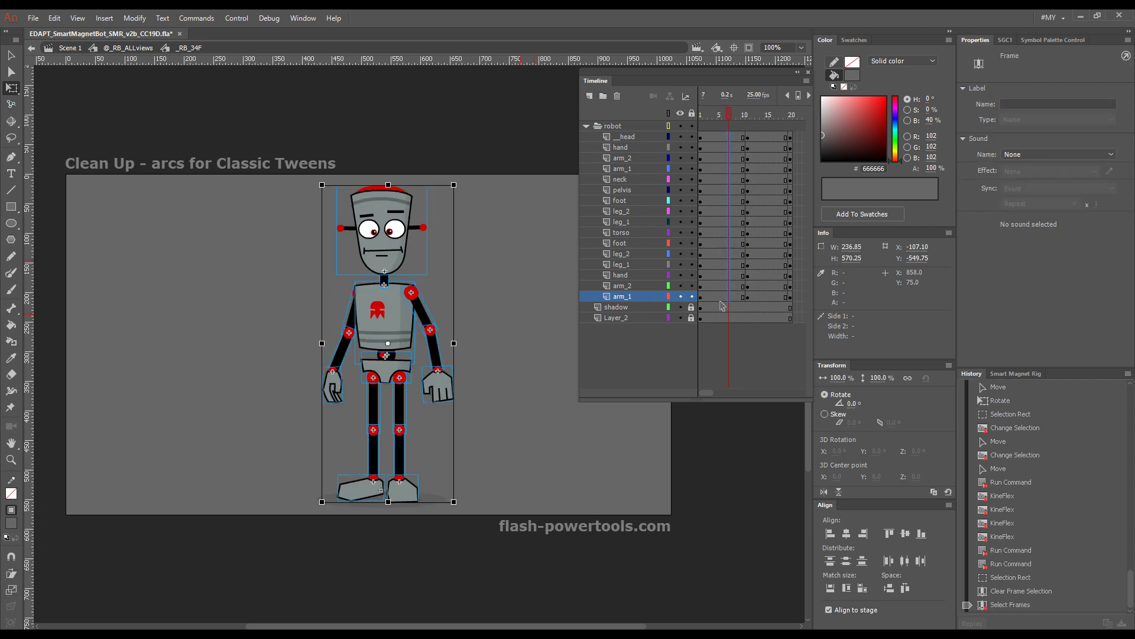
pyautogui.press('4')
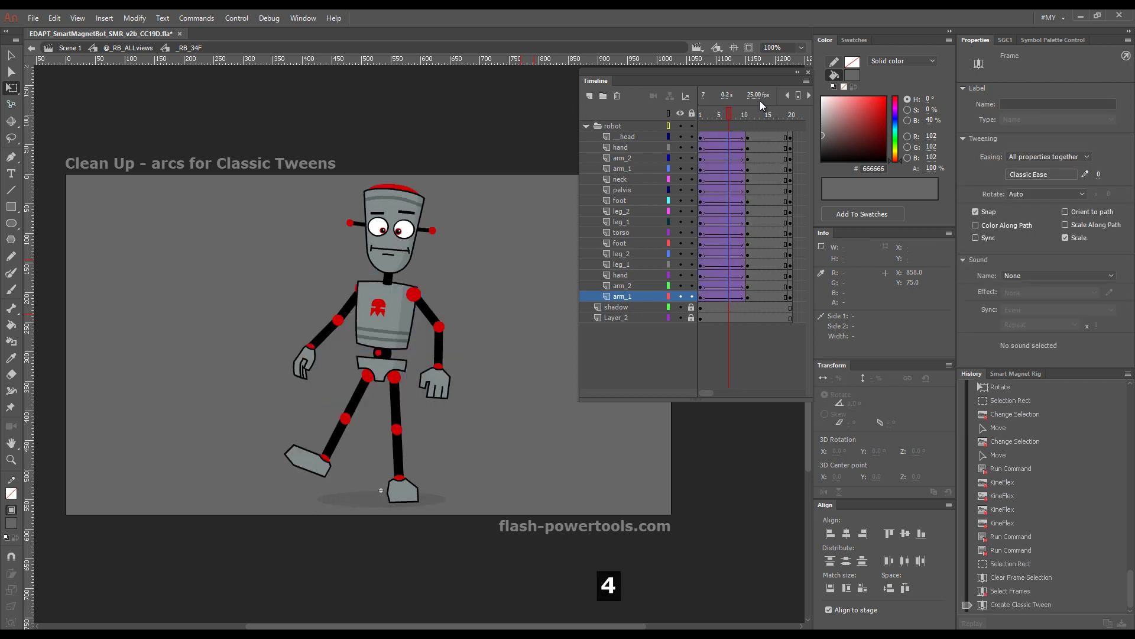
# - At frame 11, chain-select the viewer-left arm from its upper arm and raise it around the shoulder to just above horizontal
pyautogui.moveTo(735, 113); pyautogui.dragTo(748, 105)
pyautogui.click(346, 299)
pyautogui.press('1')
pyautogui.moveTo(376, 366); pyautogui.dragTo(316, 358)
# - Scrub between frames 7 and 11 to examine the viewer-left arm's joints in the tweened in-betweens
pyautogui.click(738, 114)
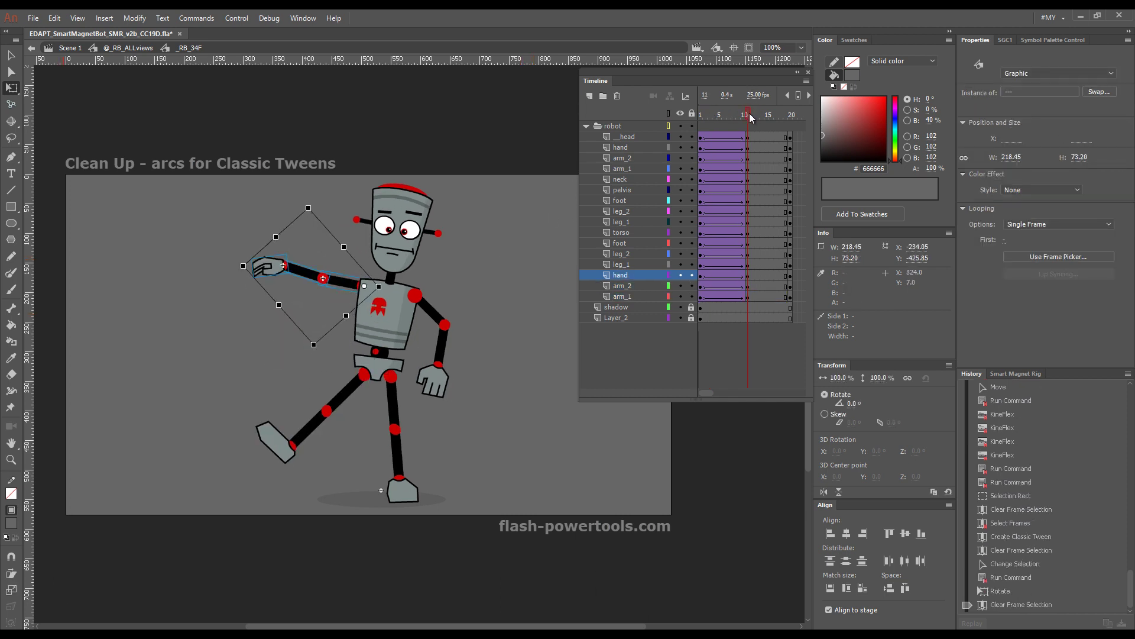
pyautogui.moveTo(737, 118)
pyautogui.mouseDown()
pyautogui.moveTo(702, 117)
pyautogui.moveTo(748, 115)
pyautogui.moveTo(701, 120)
pyautogui.moveTo(728, 115)
pyautogui.mouseUp()
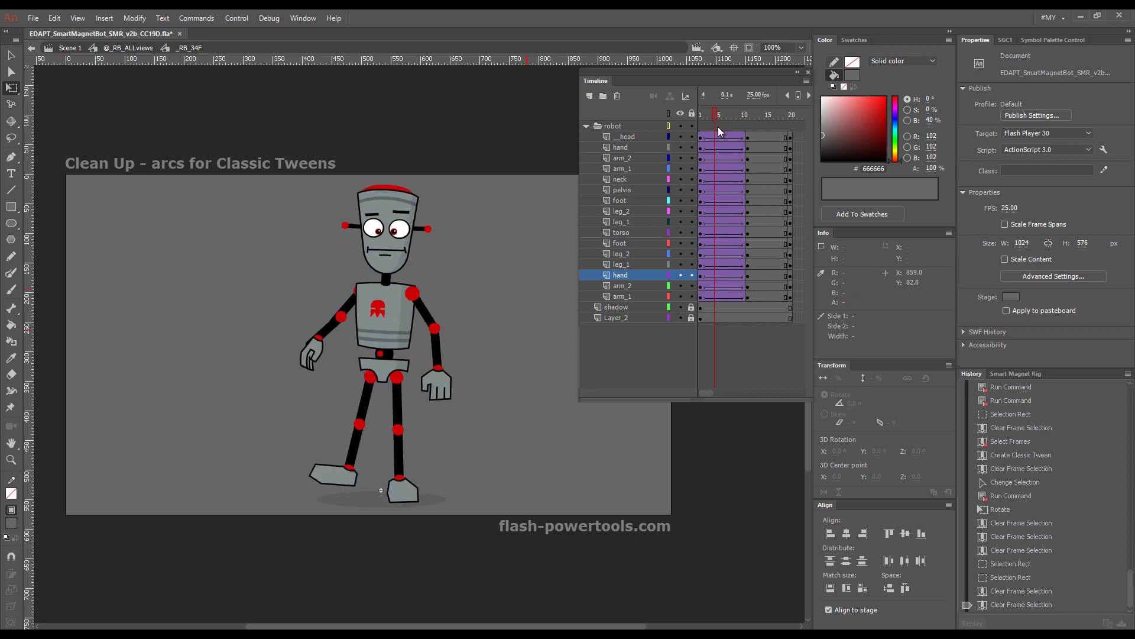
pyautogui.moveTo(720, 130); pyautogui.dragTo(748, 128)
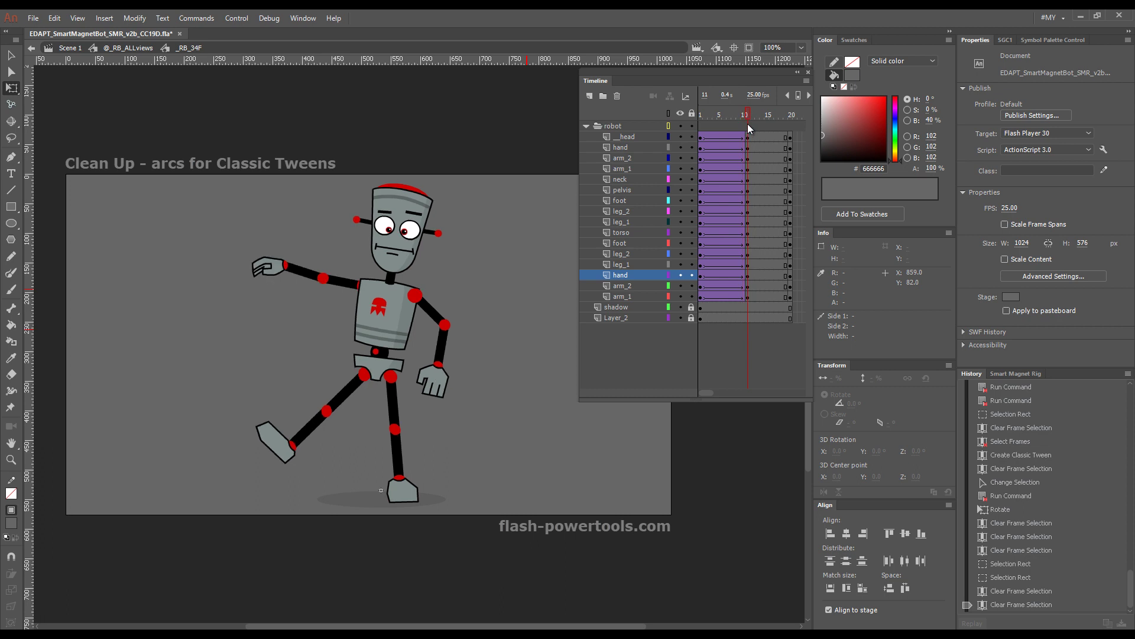
# - Select the viewer-left arm's three parts at frame 11 and run Clean Up to make their classic tweens follow arcs
pyautogui.press('v')
pyautogui.moveTo(237, 238); pyautogui.dragTo(353, 309)
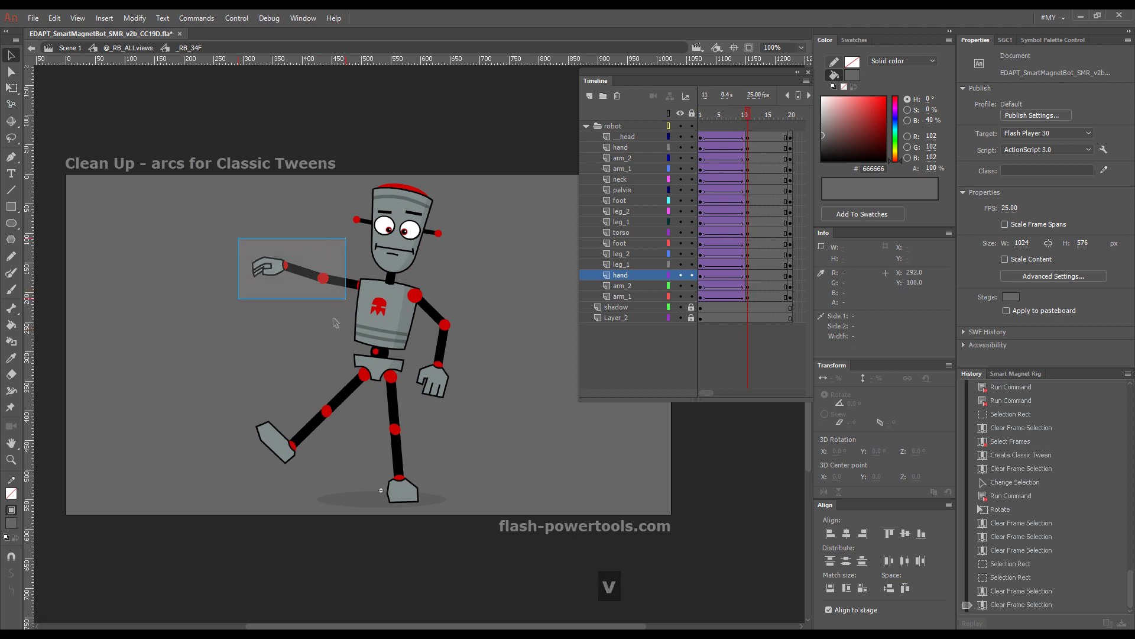
pyautogui.hotkey('alt', 'q')
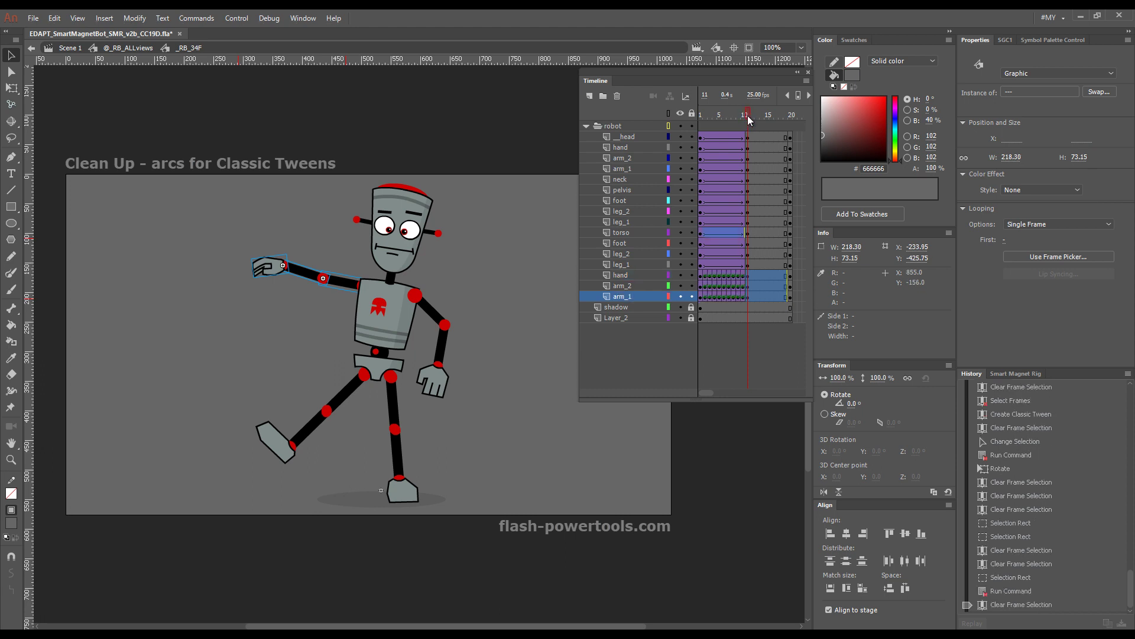
# - Deselect the arm and scrub from frame 1 to frame 11 to examine its cleaned-up motion
pyautogui.moveTo(747, 115); pyautogui.dragTo(701, 118)
pyautogui.click(527, 392)
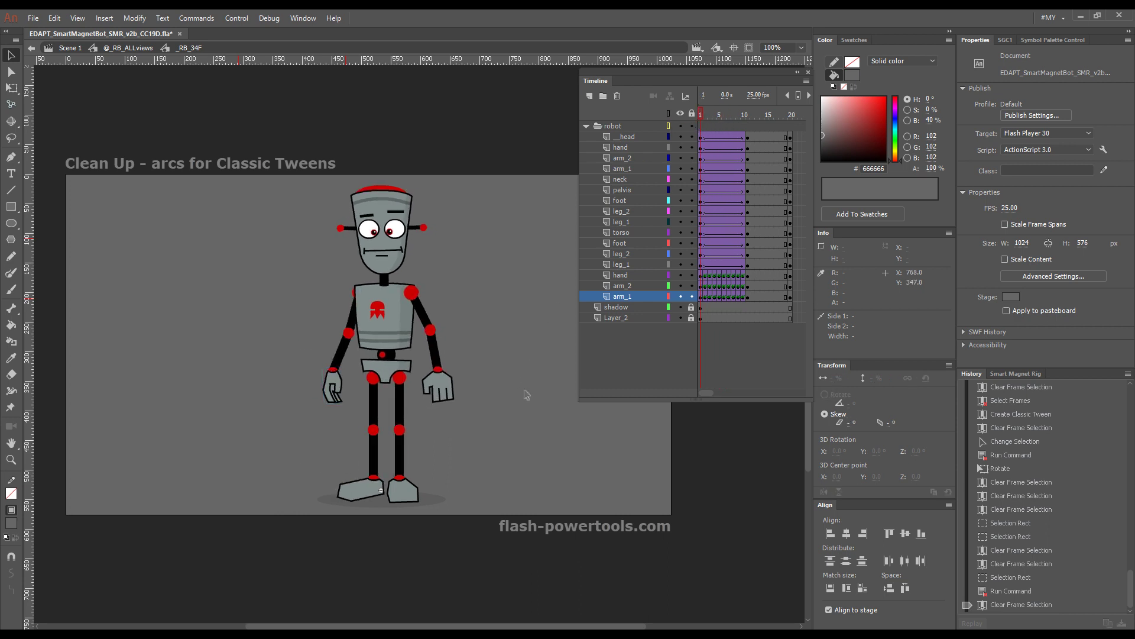
pyautogui.click(710, 116)
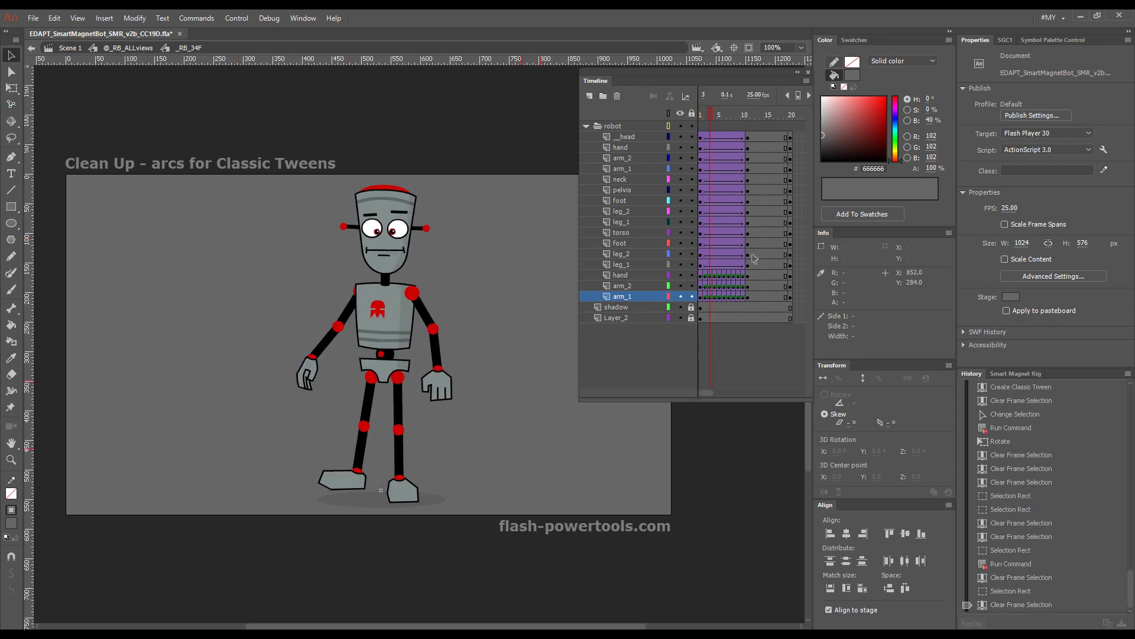
pyautogui.moveTo(708, 123); pyautogui.dragTo(750, 117)
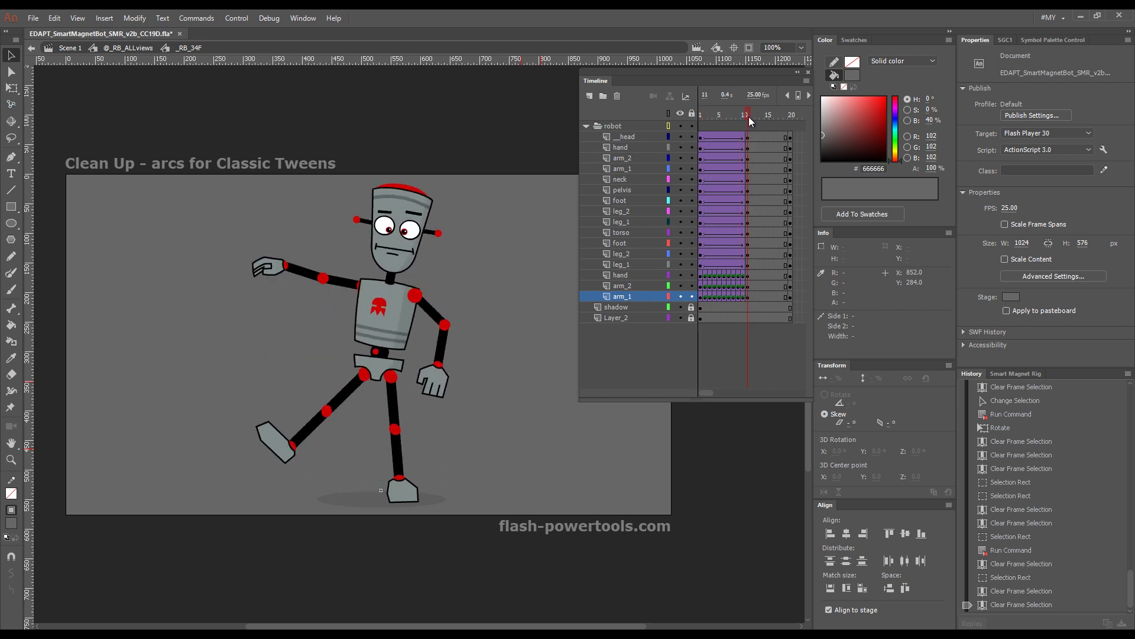